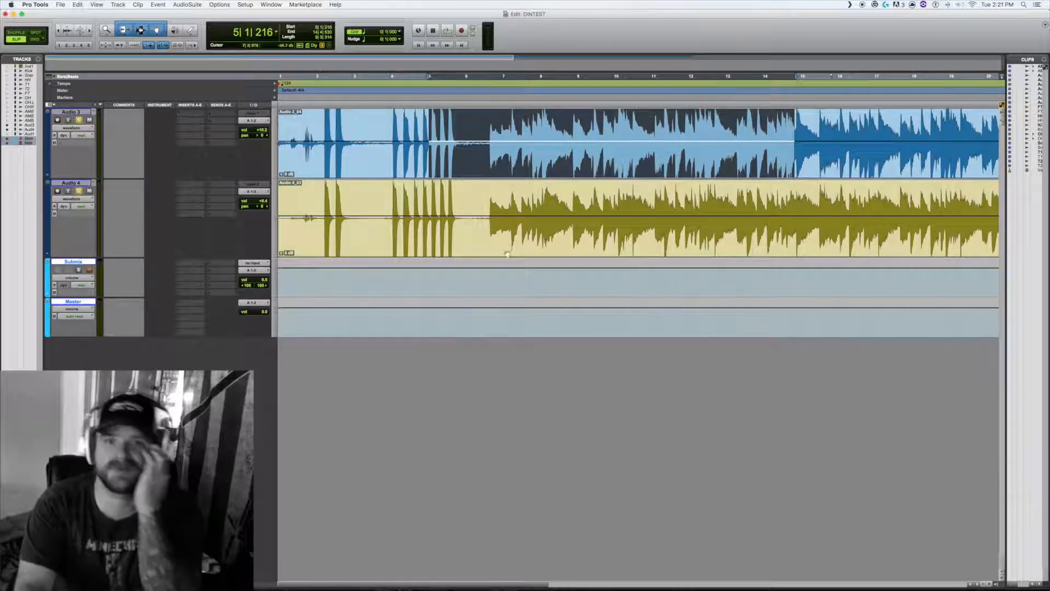
drag(474, 132, 894, 133)
click(501, 200)
drag(501, 200, 893, 201)
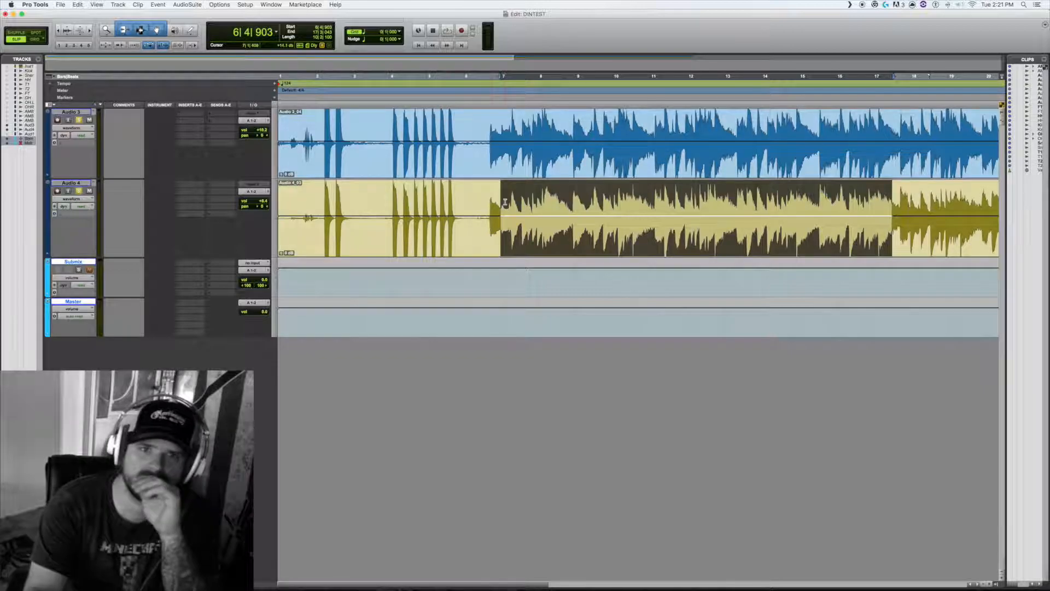
click(468, 121)
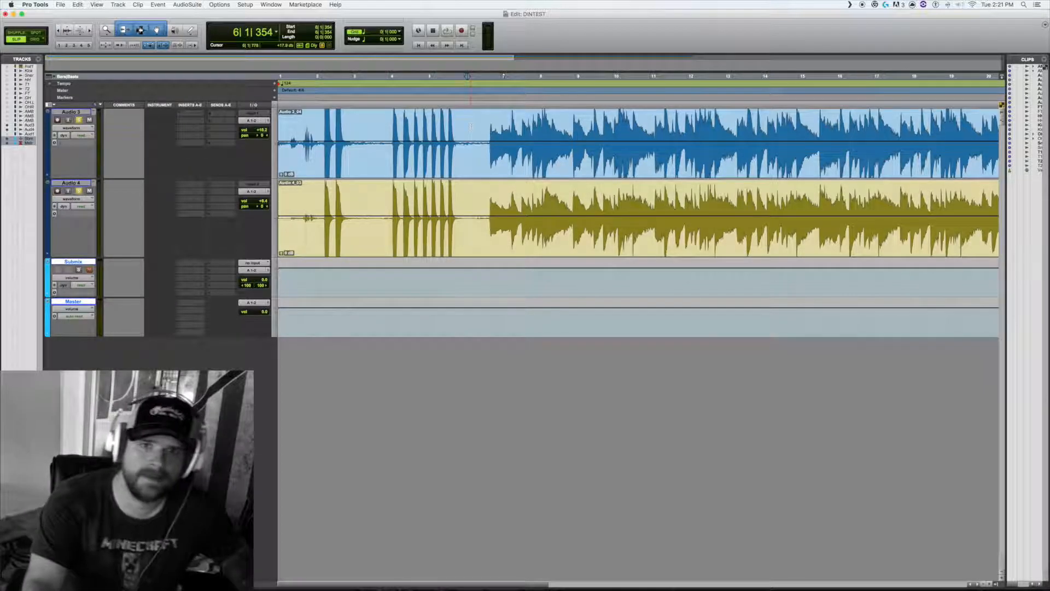
click(479, 123)
click(492, 125)
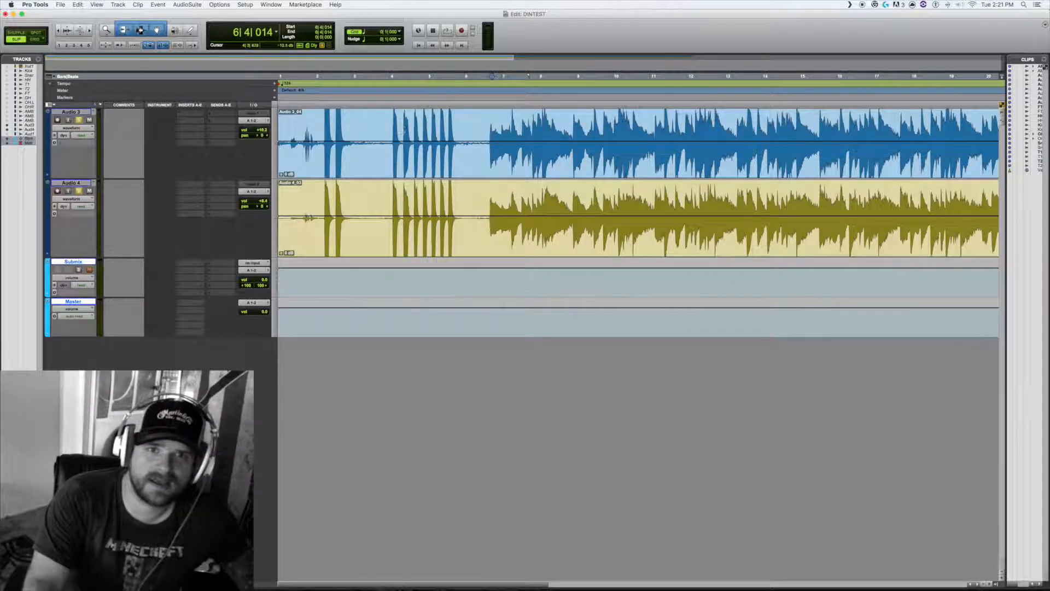
Step: Examine the transient near bar 4 at close zoom, comparing the waveform timing of Audio 3 with Audio 4
click(393, 126)
key(t)
key(t)
key(t)
key(t)
key(t)
key(t)
key(t)
key(t)
key(t)
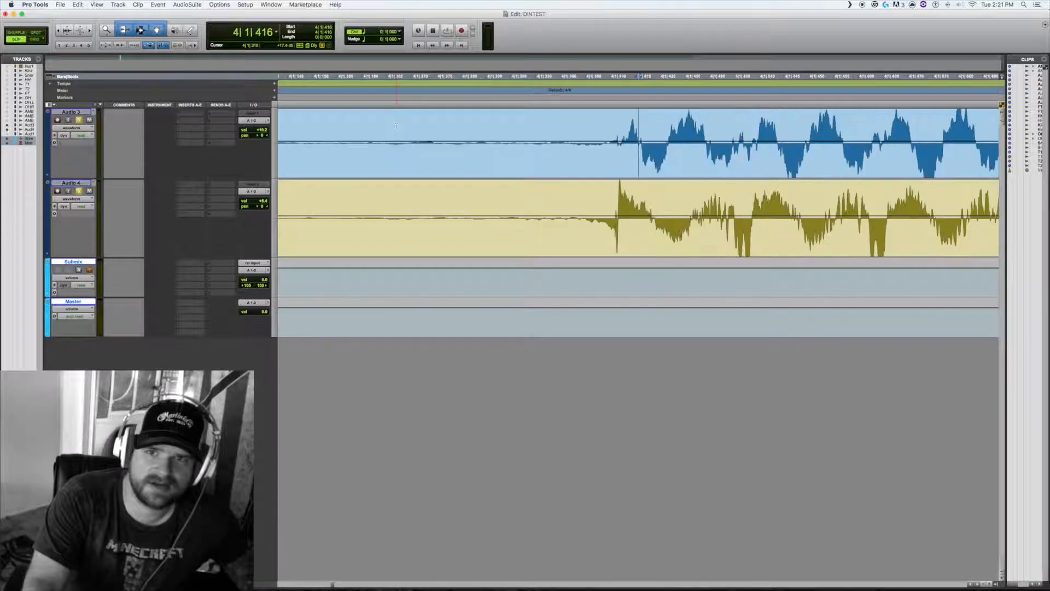
drag(642, 127, 665, 131)
drag(656, 218, 689, 218)
drag(640, 118, 665, 119)
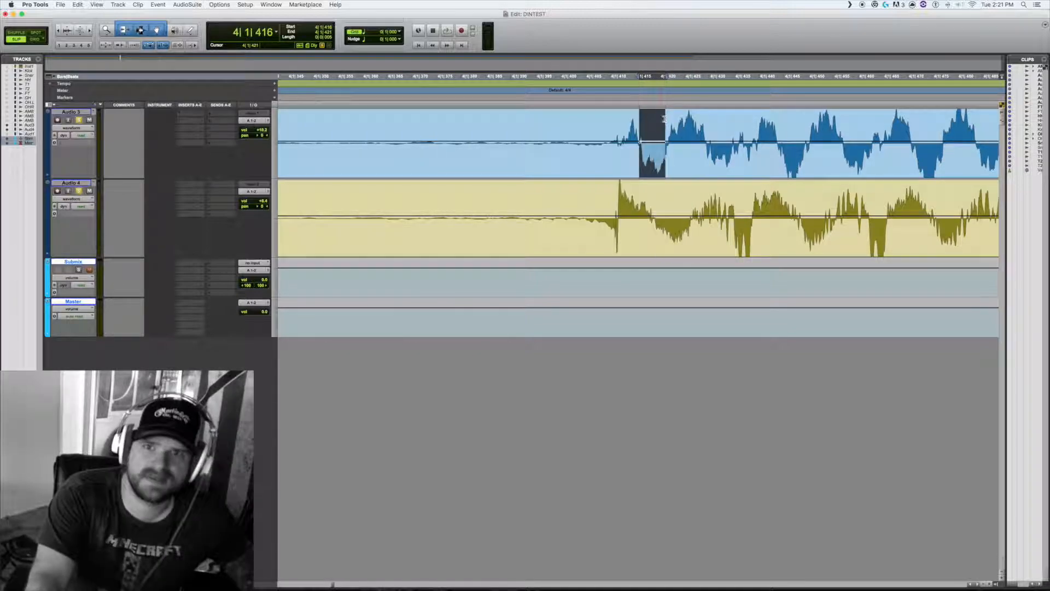
Step: Try to line up the Audio 3 waveform with Audio 4 by moving its clip slightly later
drag(689, 171, 704, 170)
click(665, 121)
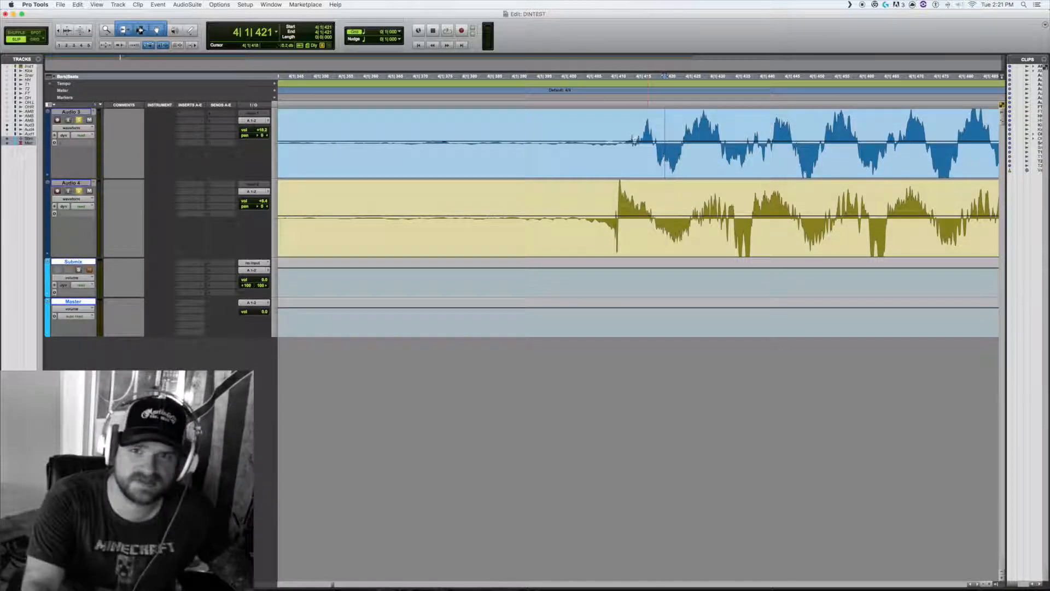
key(Left)
click(600, 146)
key(r)
key(r)
key(r)
key(r)
key(r)
key(r)
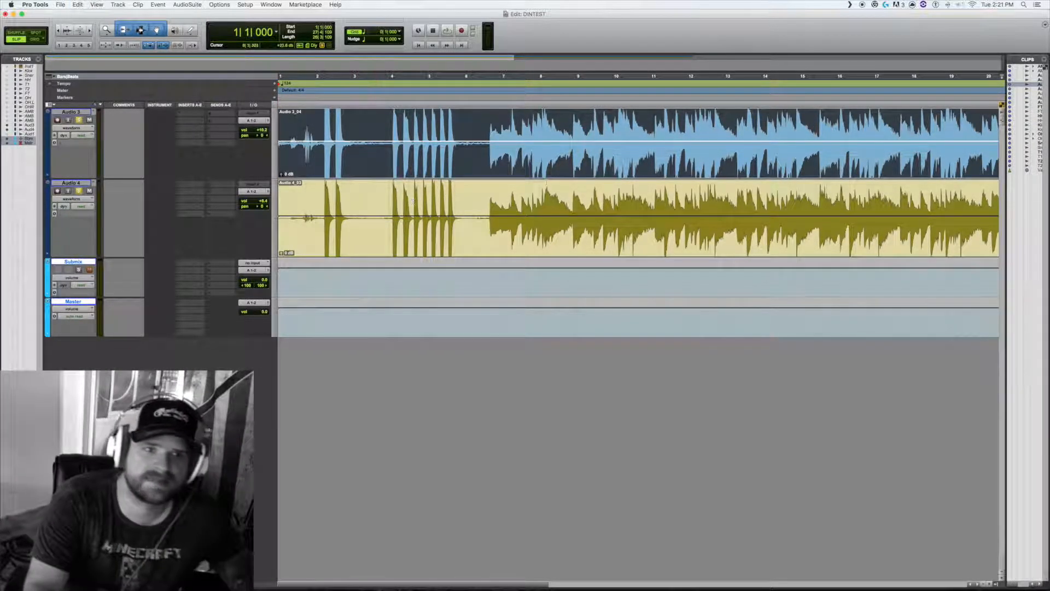
Step: Play both tracks from just before bar 7 to hear the unaligned, centre-panned sound
click(486, 119)
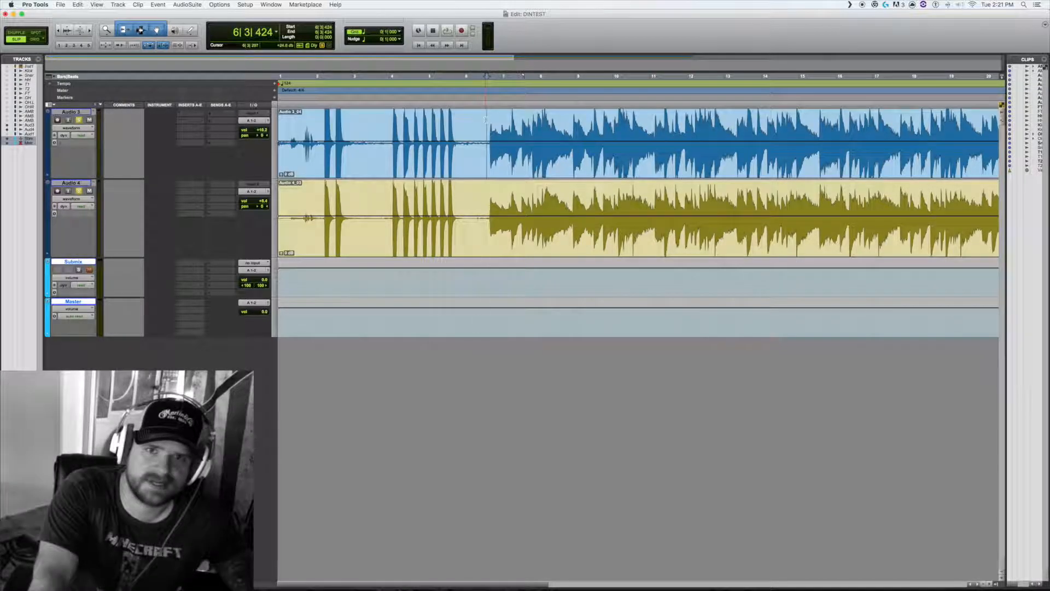
key(space)
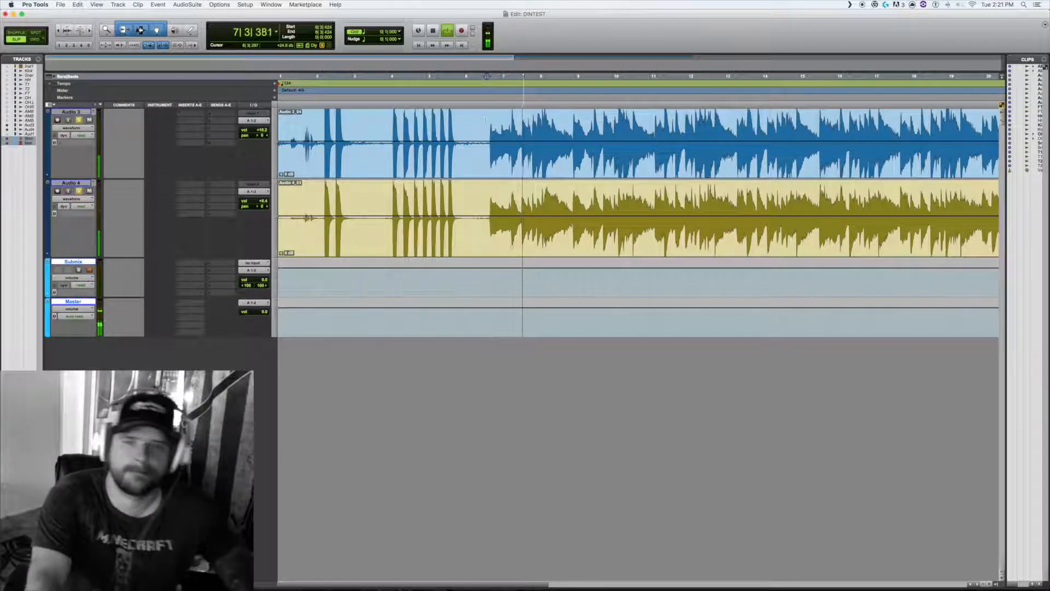
scroll(510, 148, right, 5)
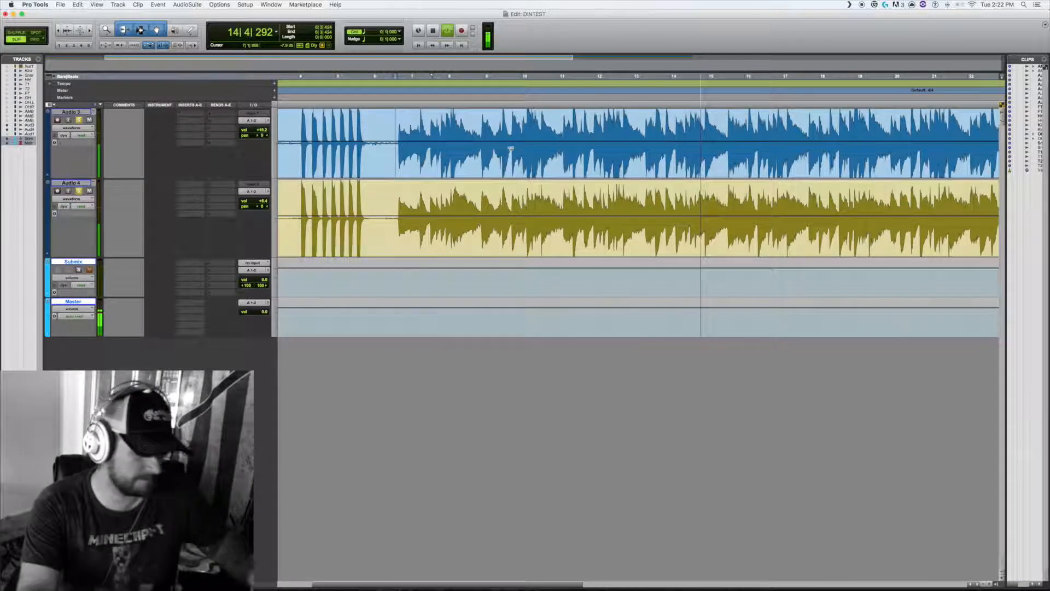
key(space)
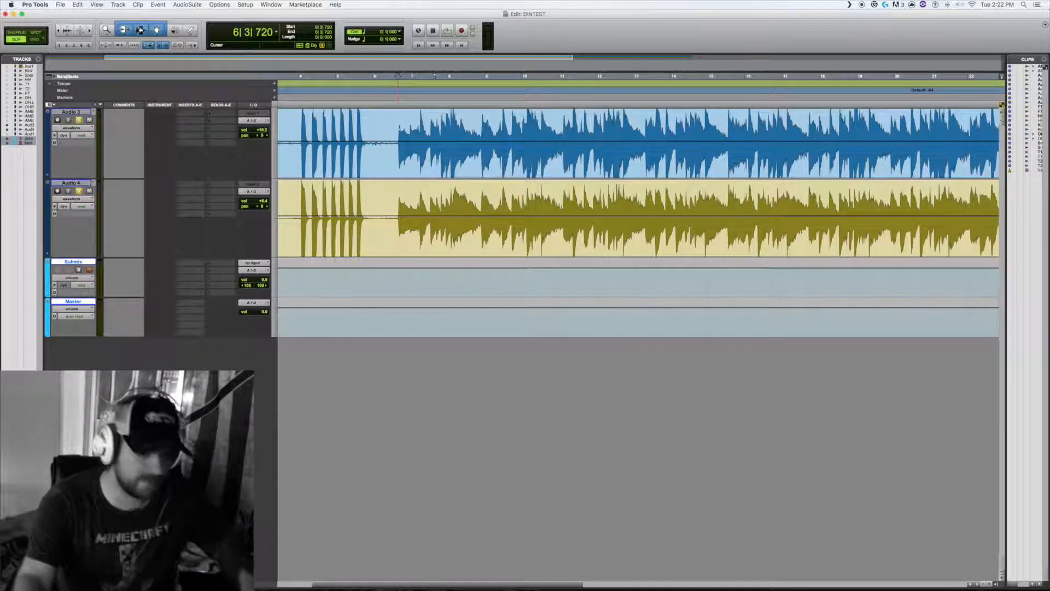
Step: Pan Audio 3 left and Audio 4 right, and play the passage from 6|3|127
click(254, 136)
drag(251, 143, 248, 143)
drag(262, 207, 273, 206)
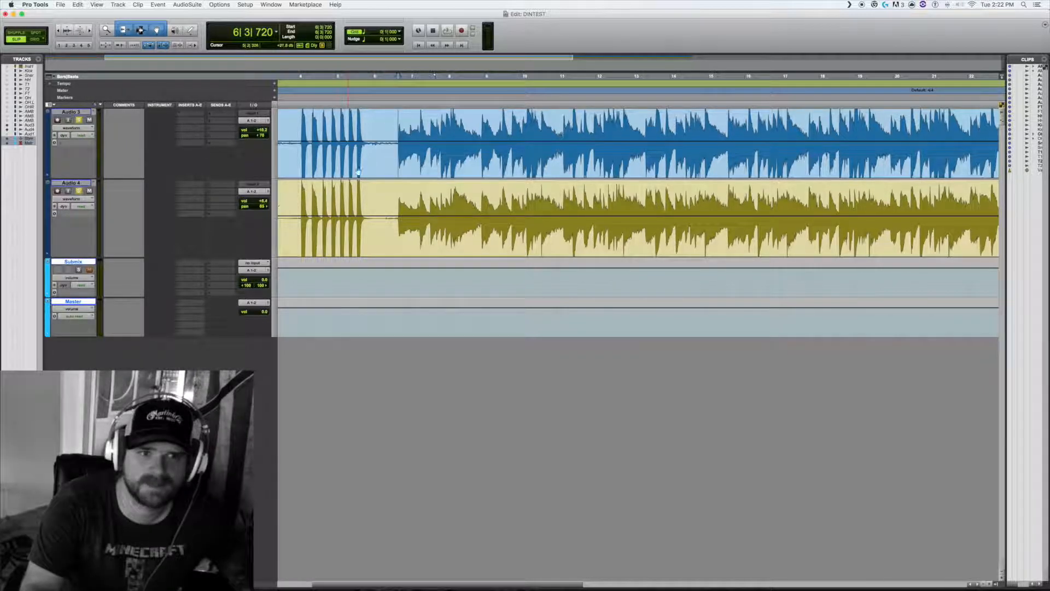
click(395, 118)
key(space)
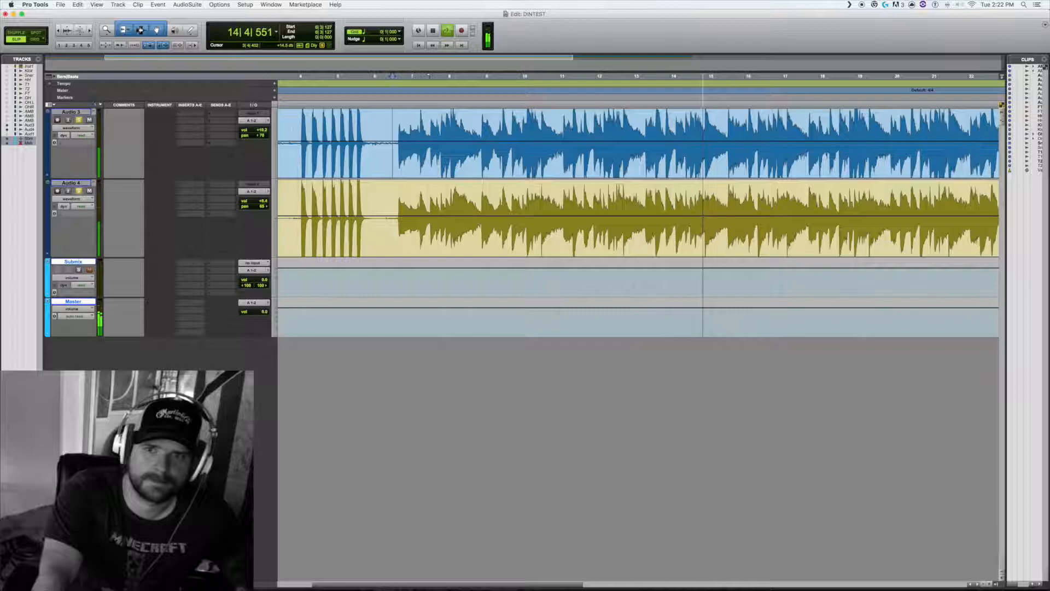
key(space)
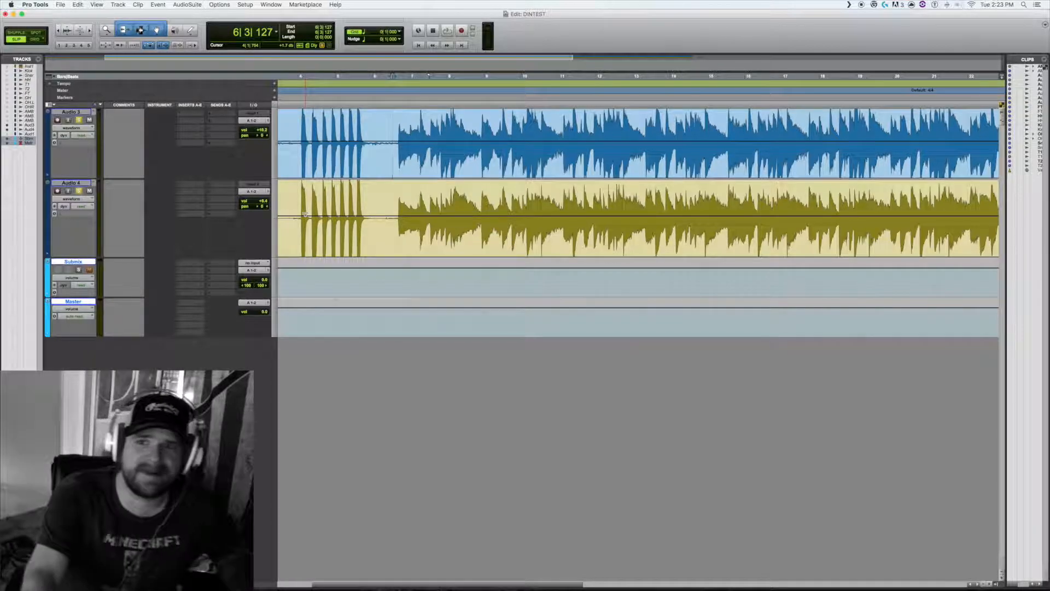
Step: Insert the MAutoAlign (mono) plug-in on Audio 4 and place its resized window in the middle of the workspace
click(190, 185)
mouse_move(200, 200)
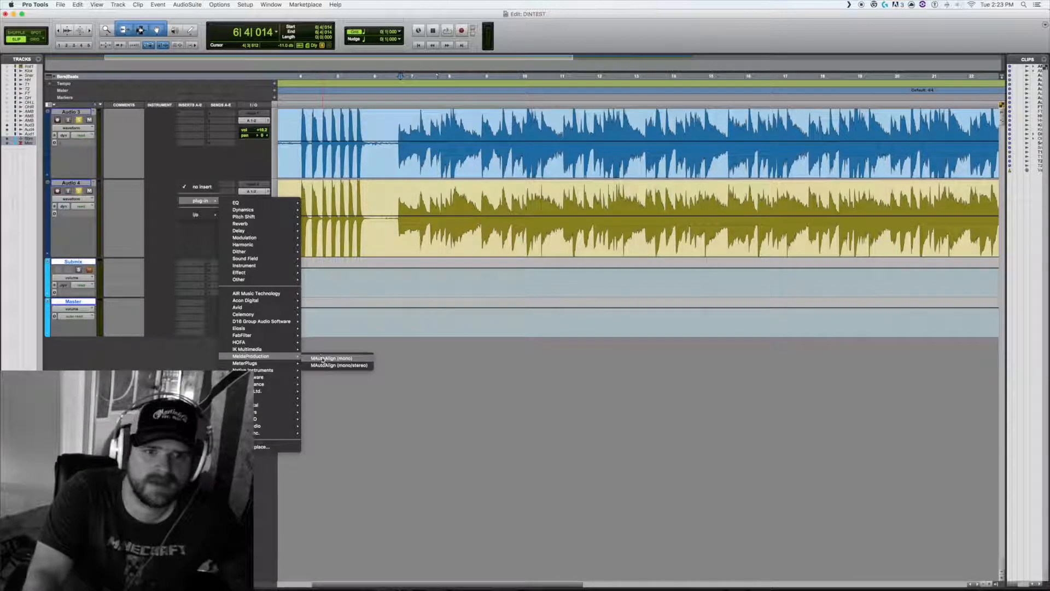
click(323, 358)
drag(597, 405, 946, 565)
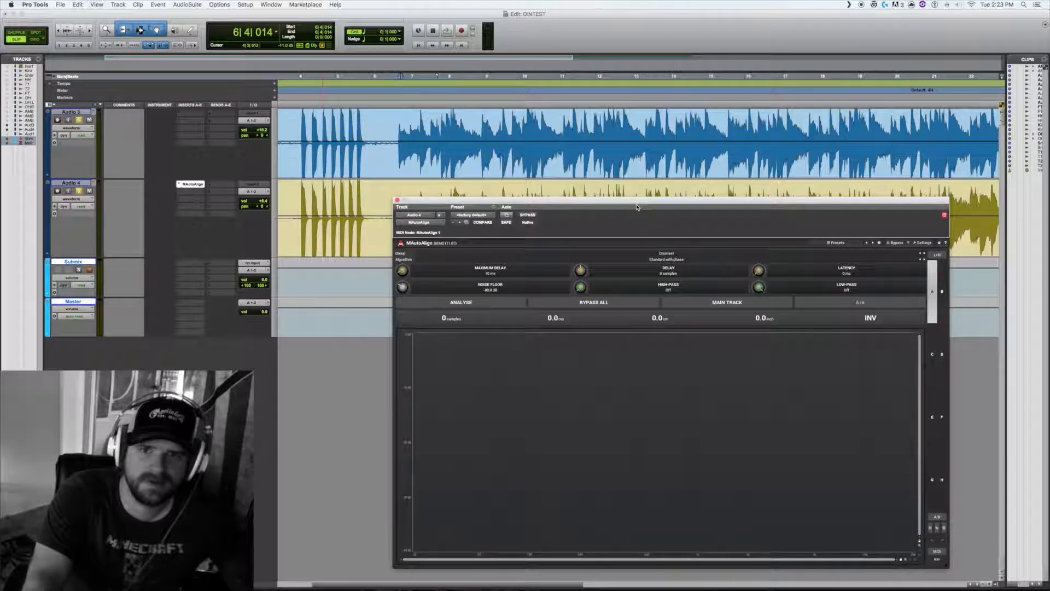
drag(629, 200, 560, 106)
Step: Assign the MAutoAlign instance to the Guitar group and raise its maximum delay
click(596, 163)
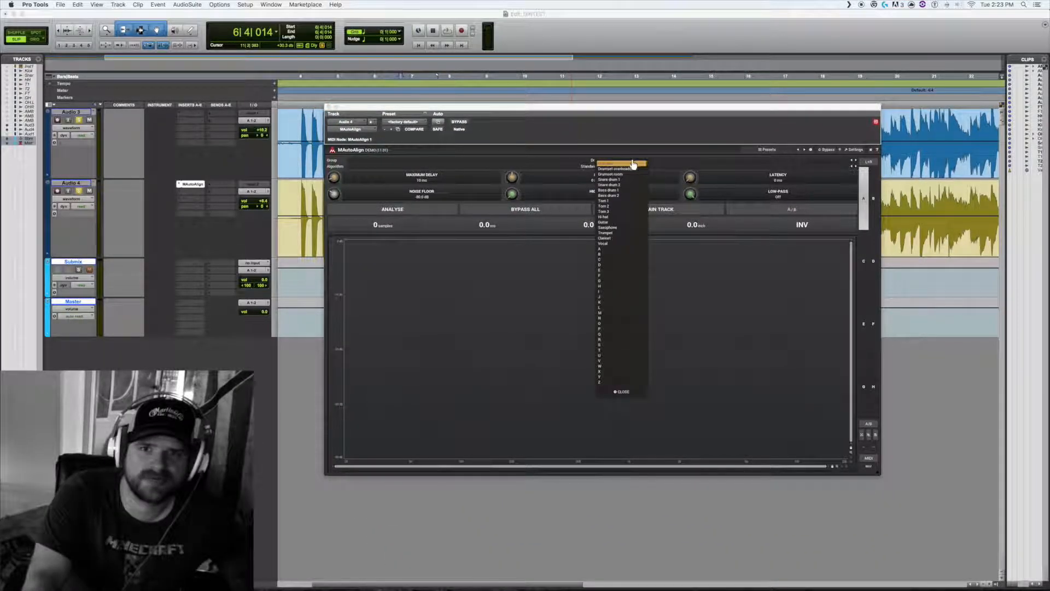
click(615, 222)
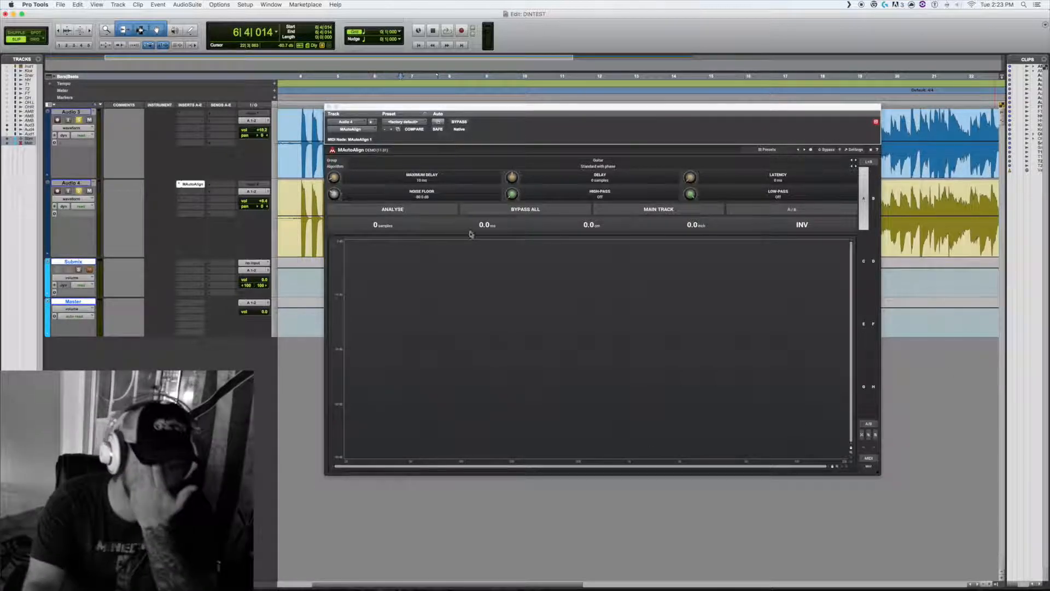
drag(336, 177, 335, 171)
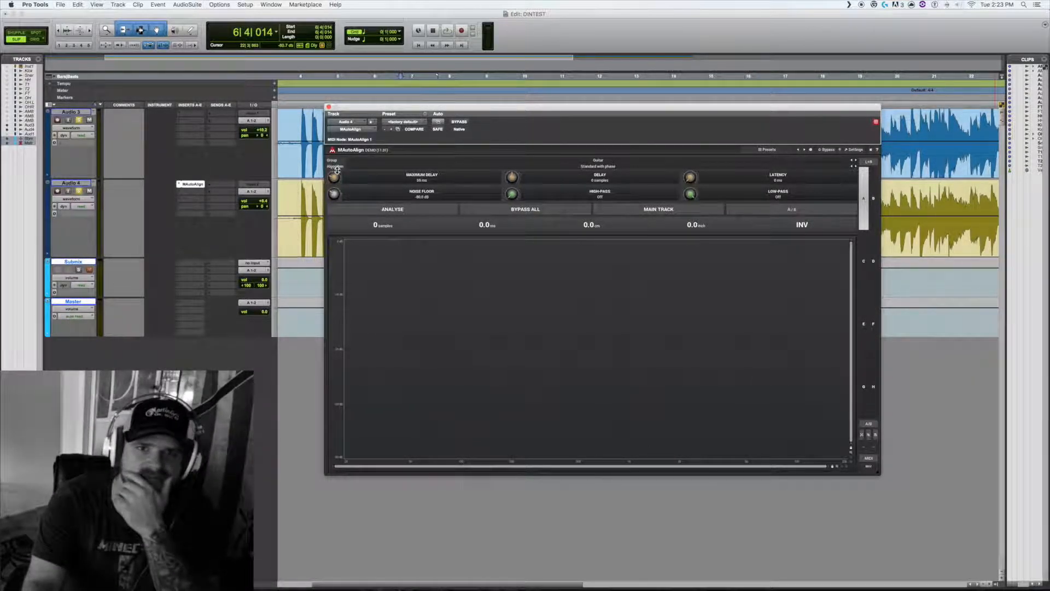
click(609, 162)
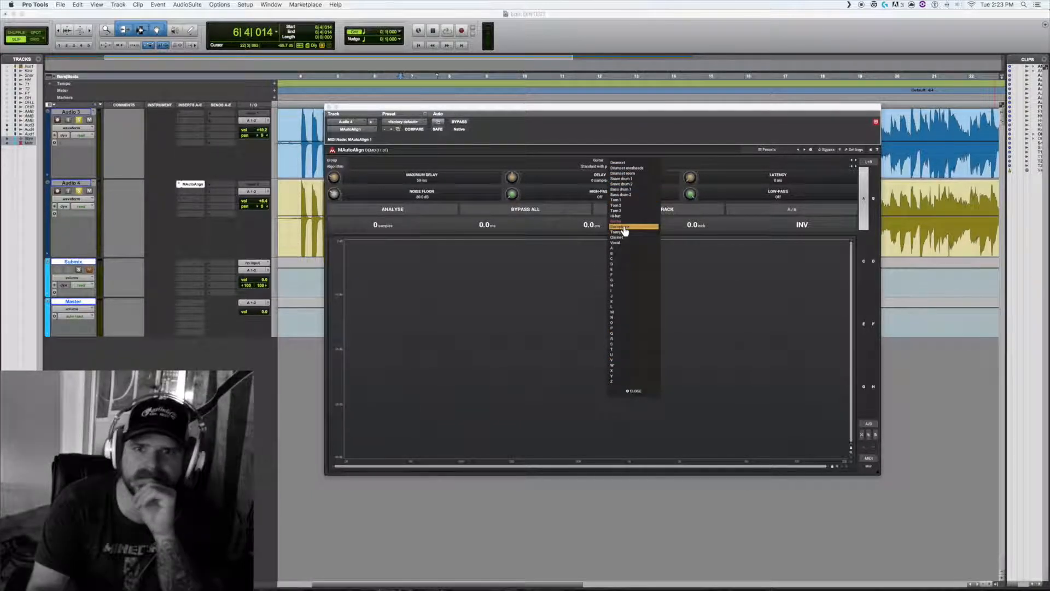
click(610, 130)
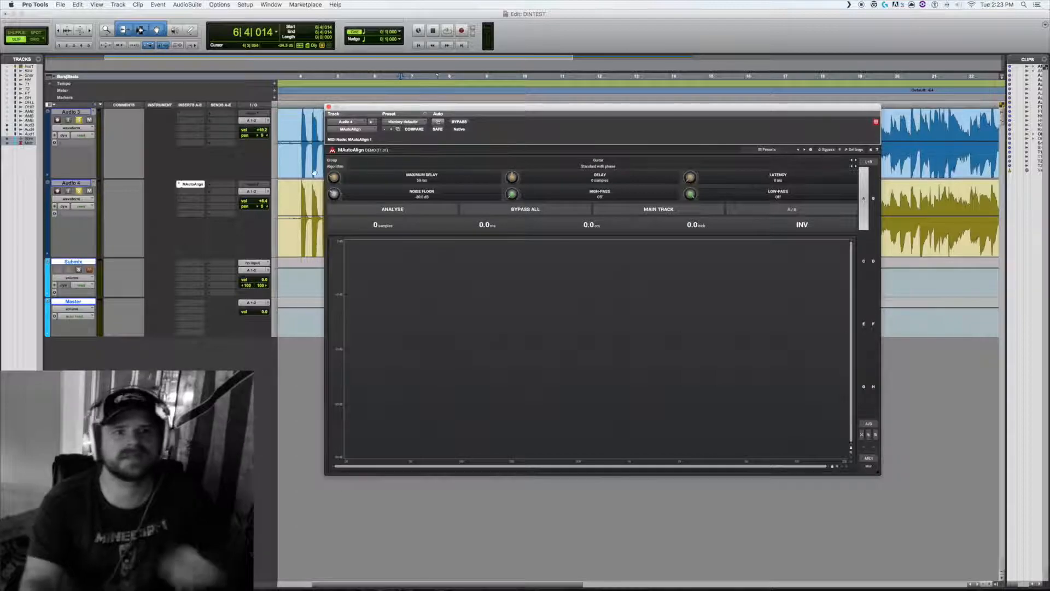
Step: Copy the configured MAutoAlign plug-in from Audio 4 to Audio 3, open the copy and move its window below the waveforms
drag(195, 186, 192, 114)
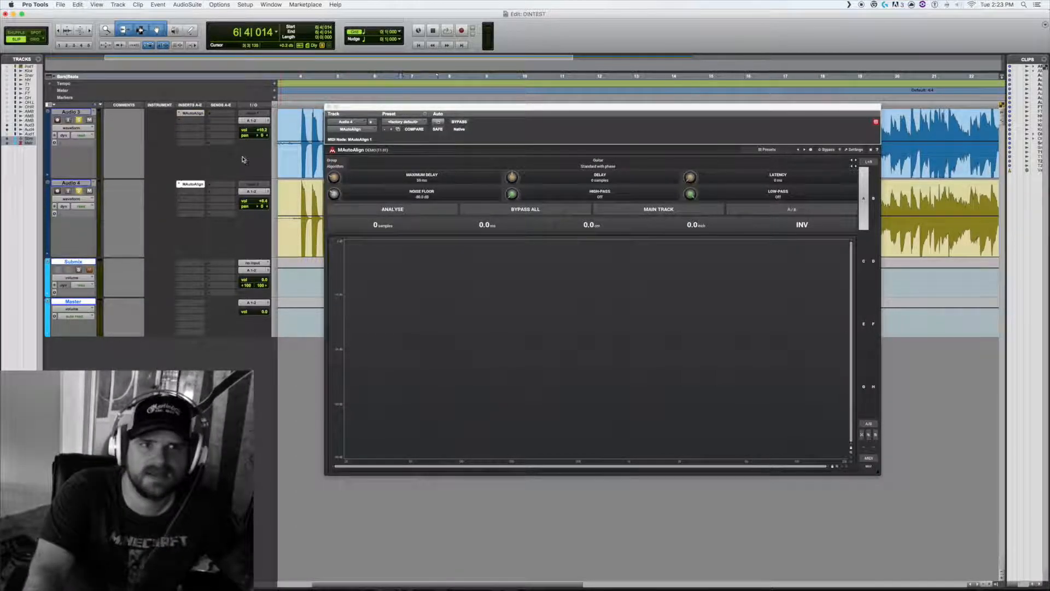
click(194, 113)
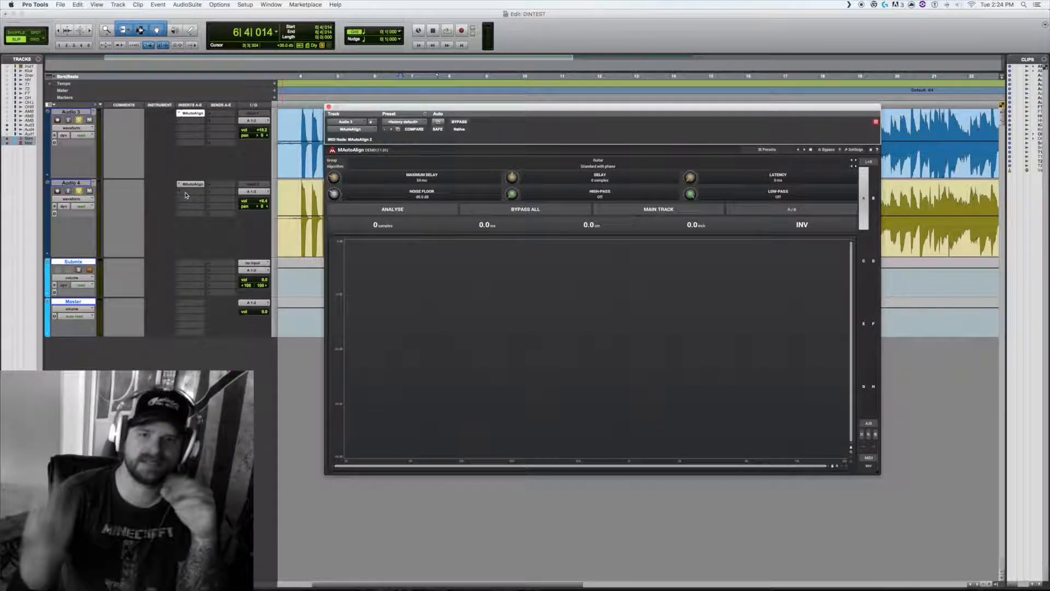
drag(456, 97, 538, 254)
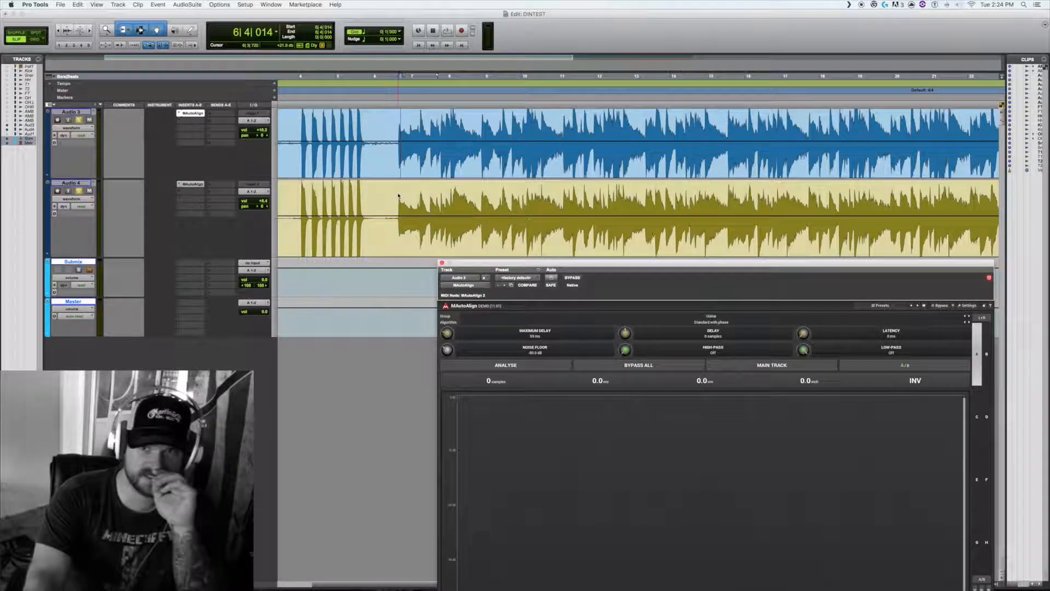
Step: Designate Audio 4 as the main track in its MAutoAlign instance
drag(398, 196, 867, 205)
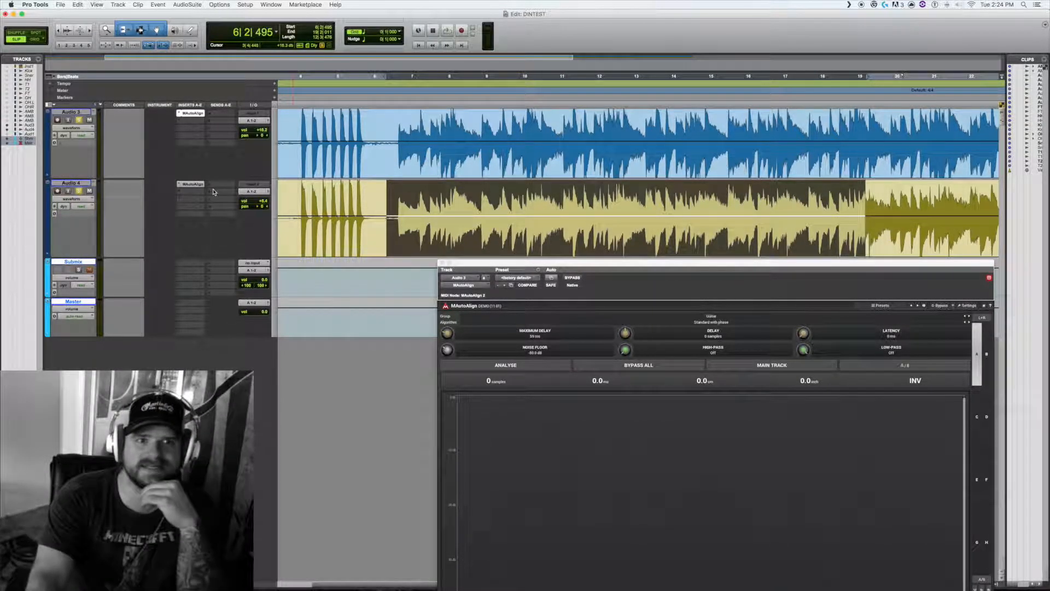
click(193, 184)
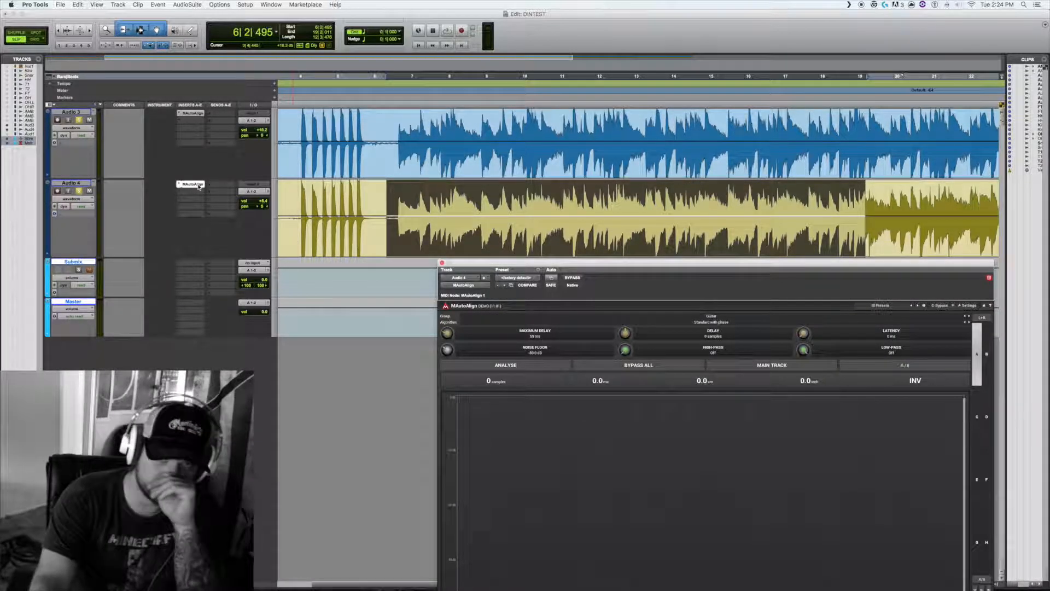
click(744, 367)
drag(384, 126, 781, 137)
drag(370, 203, 652, 214)
click(542, 148)
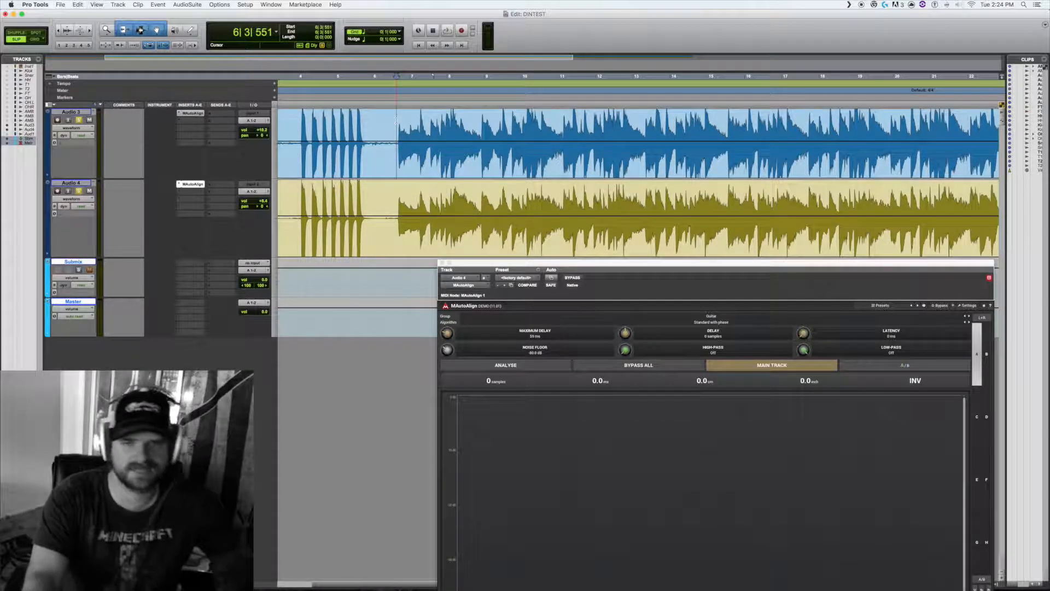
Step: Play the guitar passage twice from just before bar 7 to observe the MAutoAlign graph before analysing
key(space)
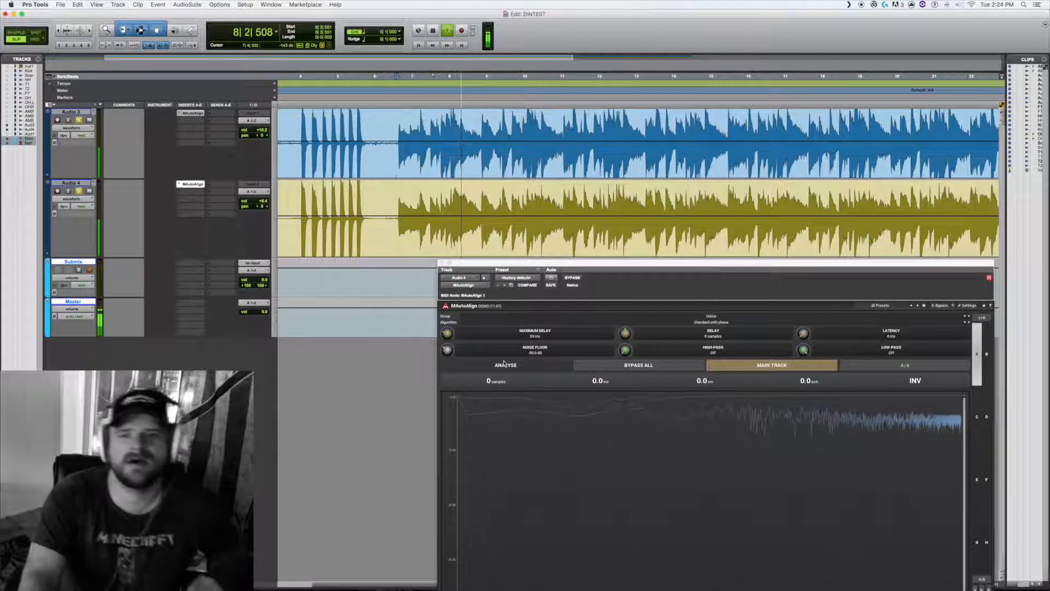
key(space)
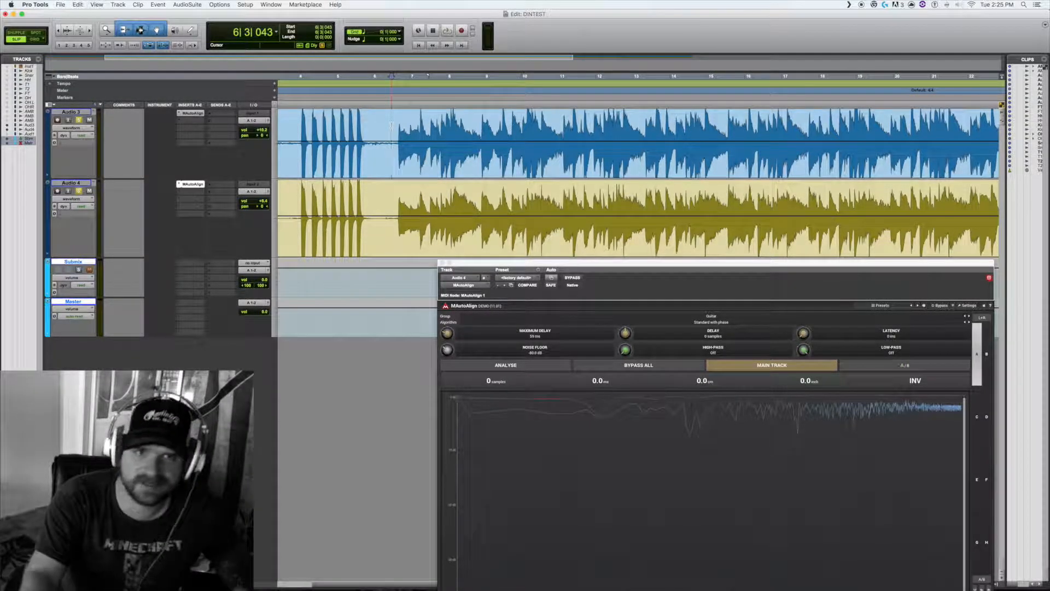
key(space)
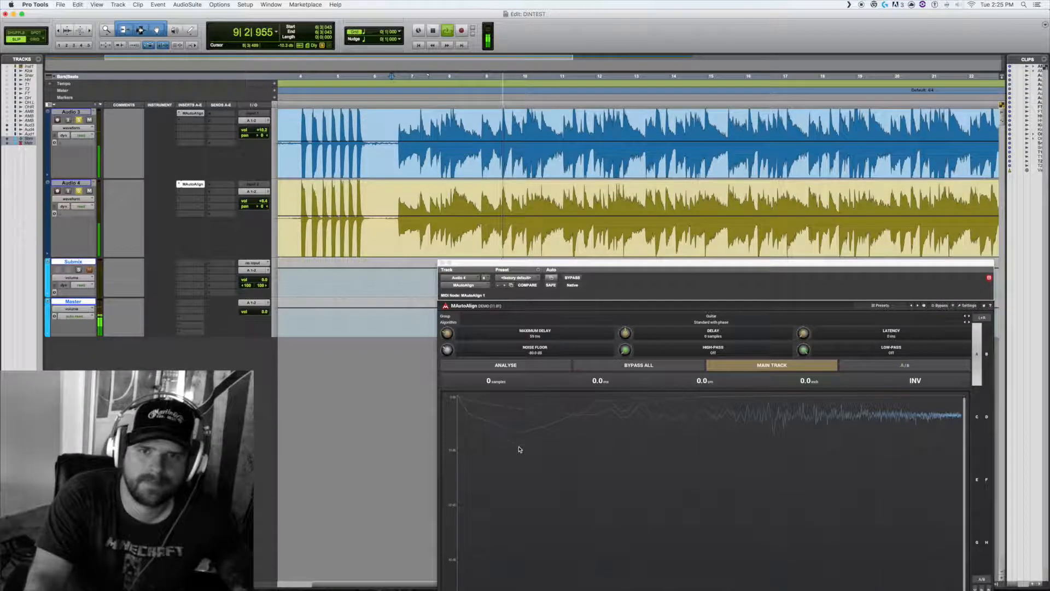
key(space)
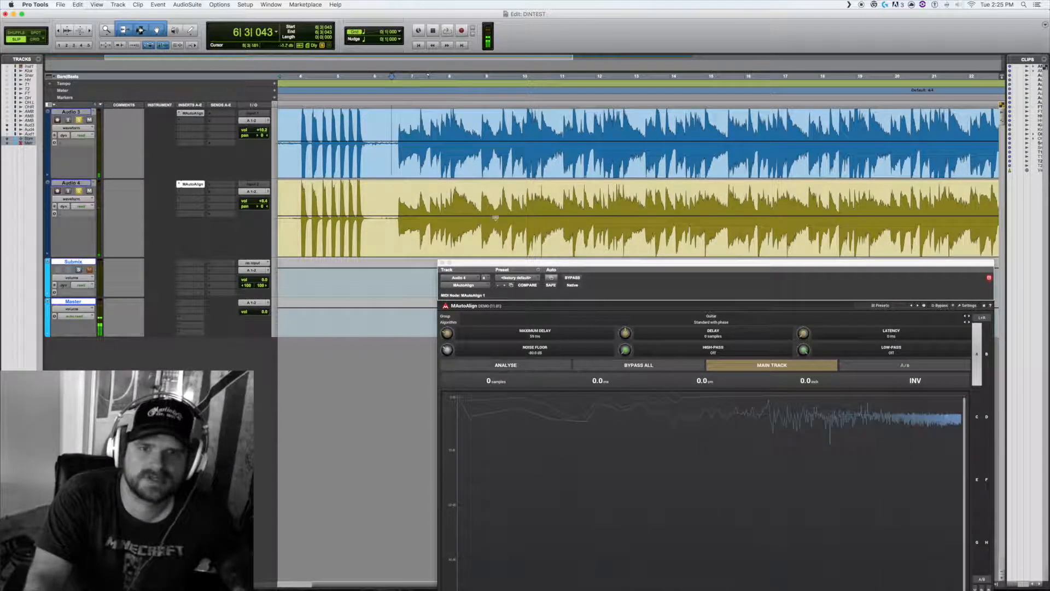
Step: Run the MAutoAlign analysis during playback to align the two guitar tracks, and stop playback
click(513, 366)
key(space)
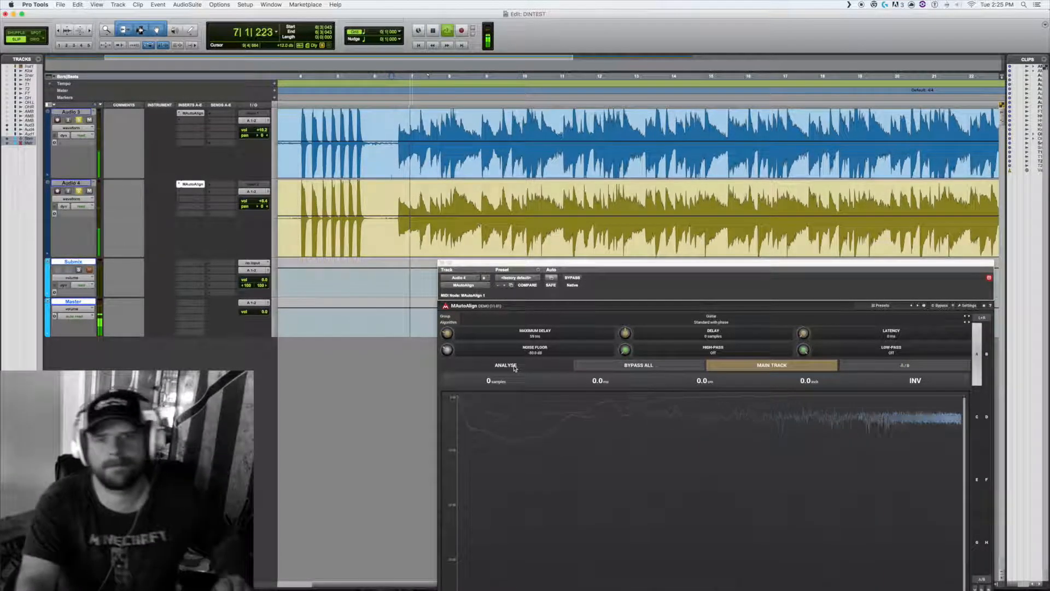
click(514, 367)
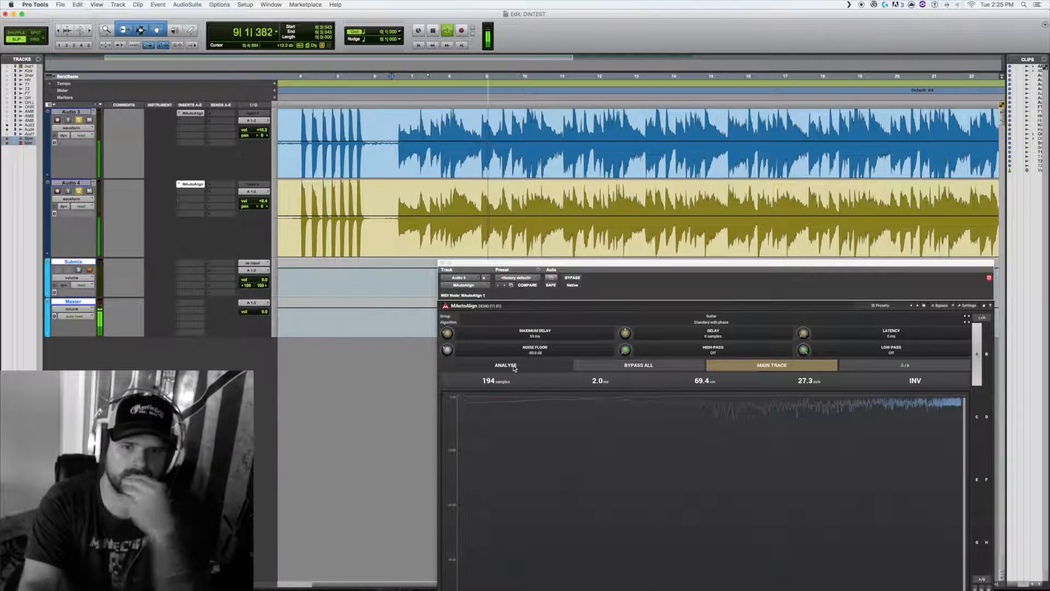
key(space)
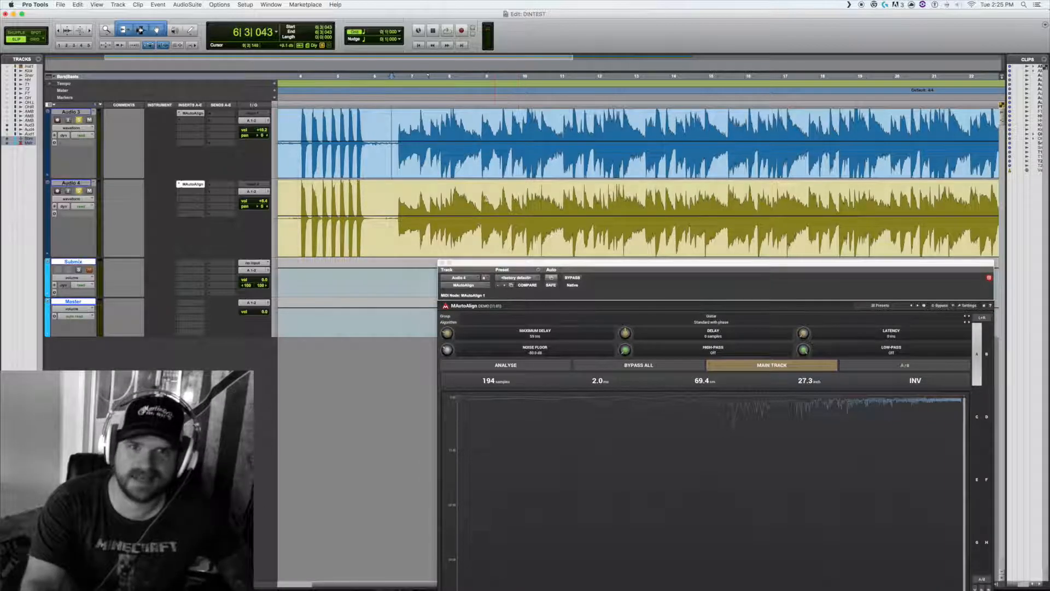
Step: Set the playback start at 6|3|508 and bypass all MAutoAlign instances
click(396, 131)
click(629, 366)
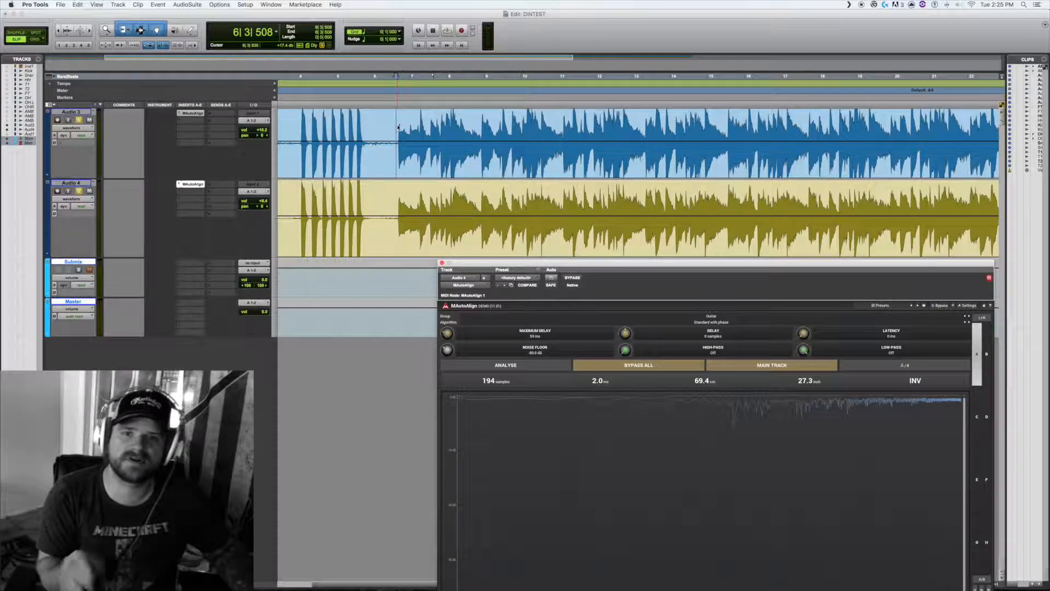
Step: Play the guitar passage from 6|3|508 in bypass, re-enable all MAutoAlign instances during playback, and stop
key(space)
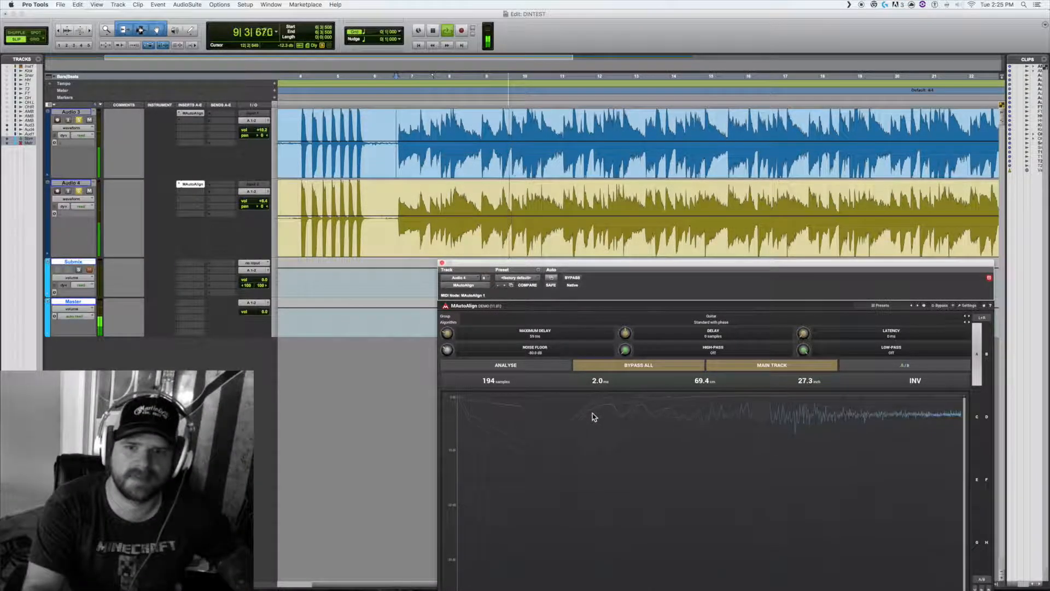
click(640, 369)
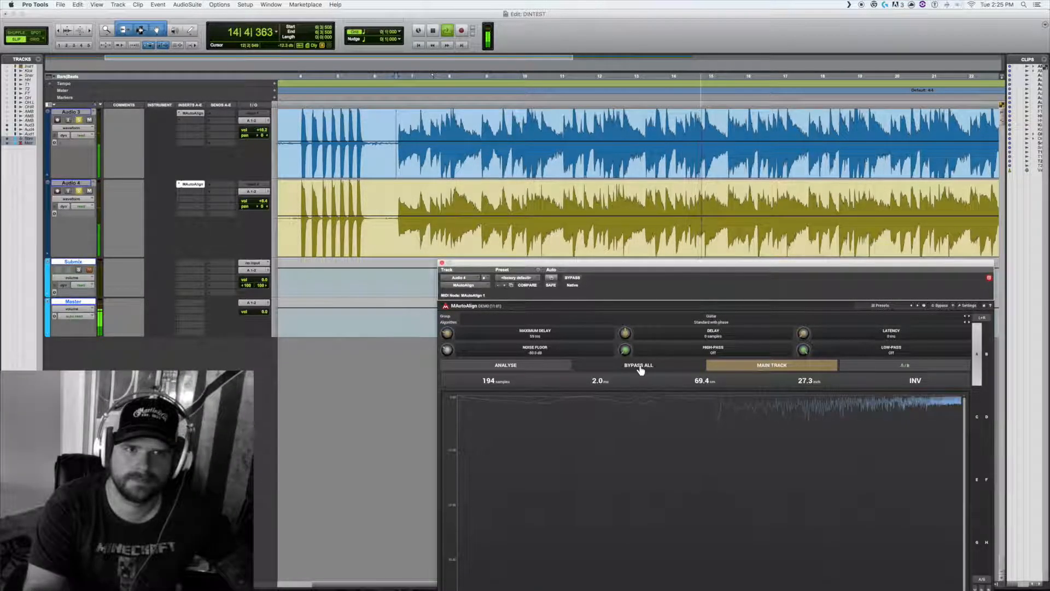
key(space)
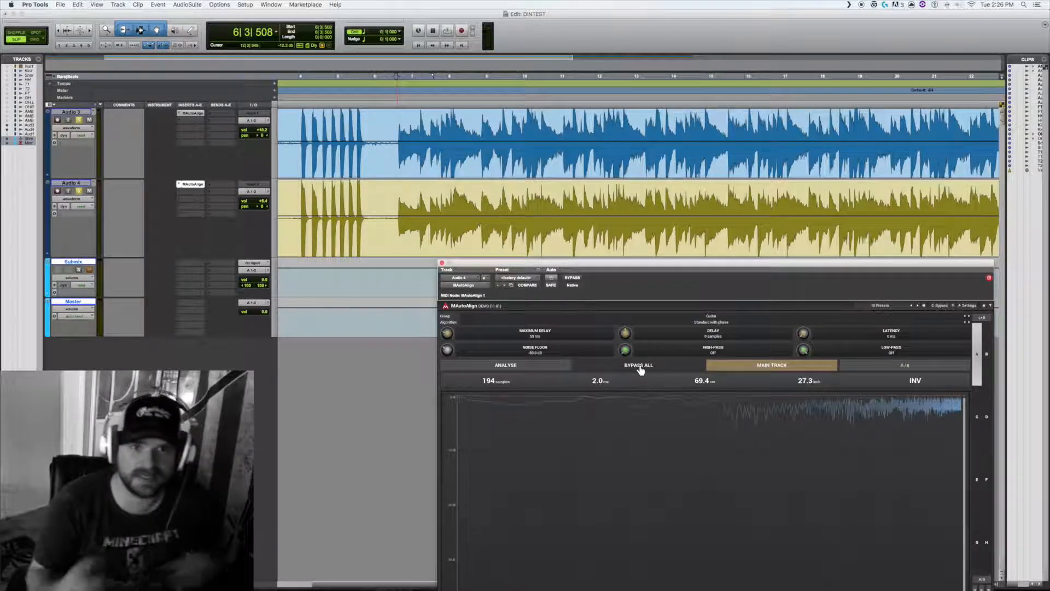
Step: Replay the guitar passage from 6|3|508, switching the bypass of all MAutoAlign instances on and off to compare the sound
click(422, 168)
key(space)
click(638, 367)
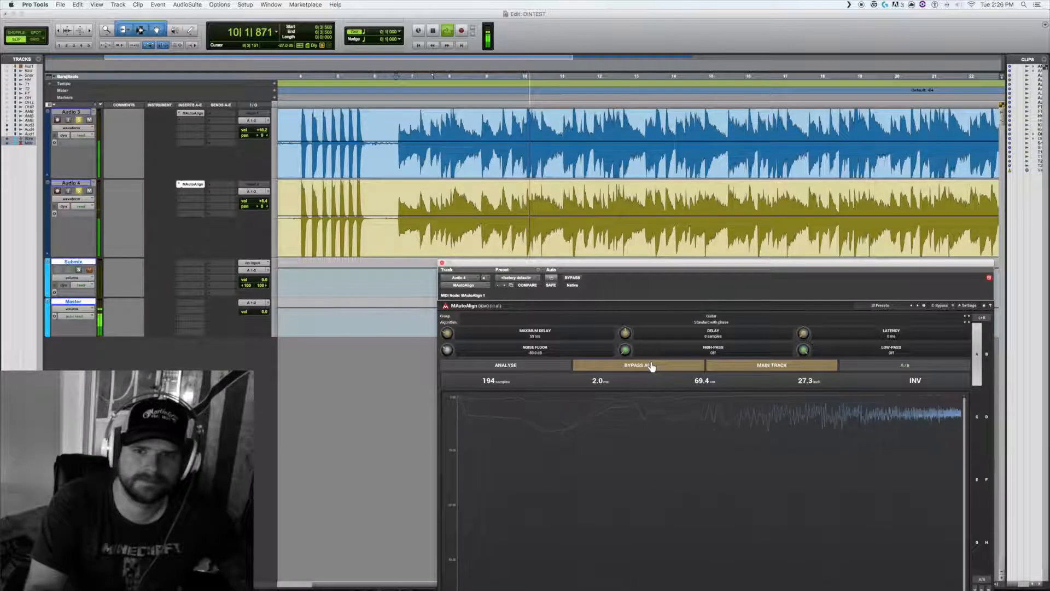
click(651, 366)
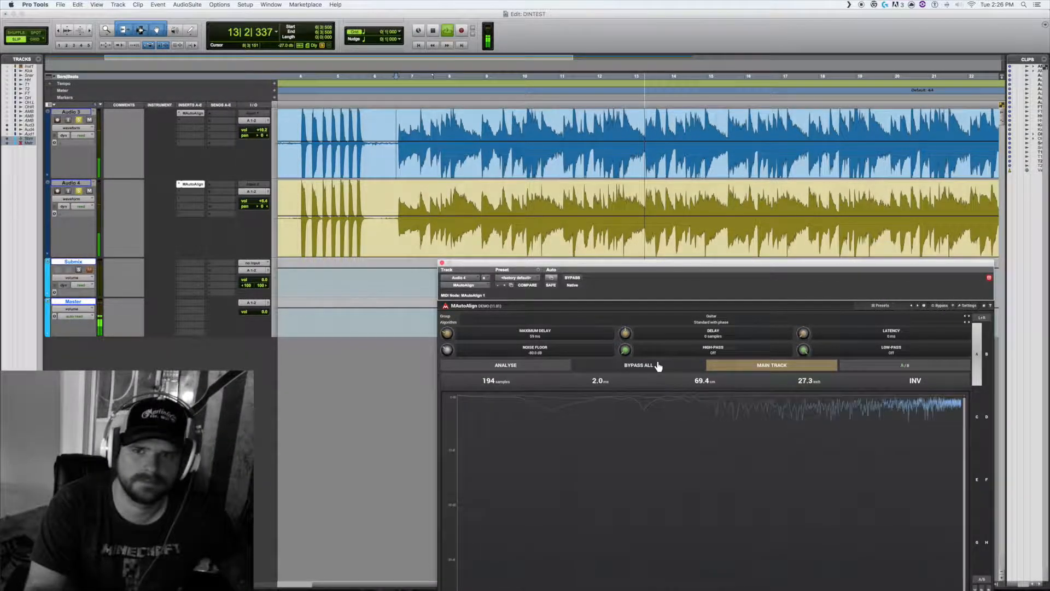
key(space)
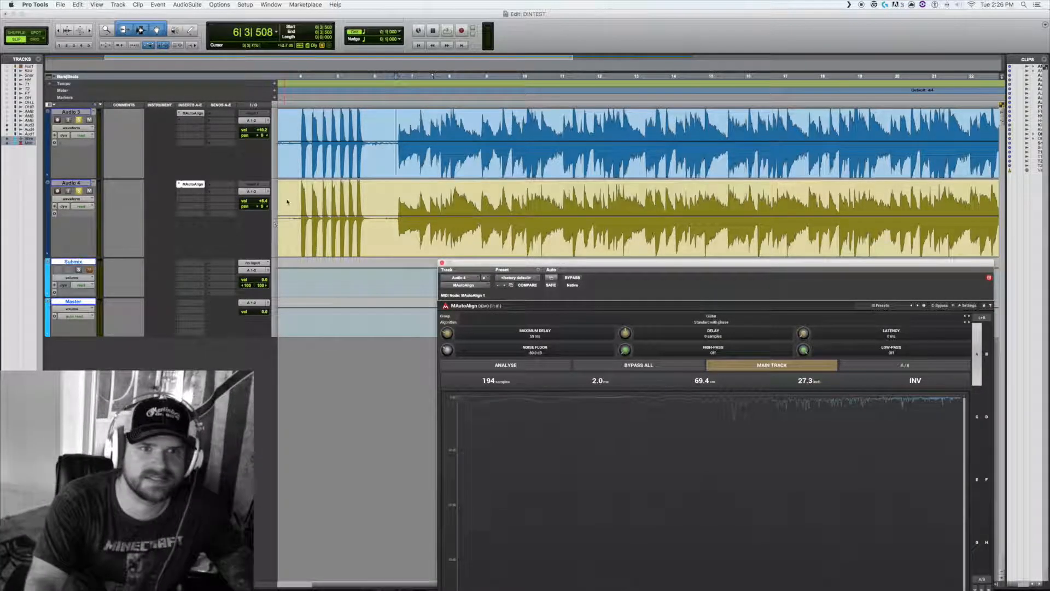
Step: Pan Audio 3 partway left and Audio 4 partway right by a similar amount
drag(268, 138, 256, 140)
drag(262, 209, 269, 206)
drag(260, 137, 254, 138)
drag(266, 209, 267, 208)
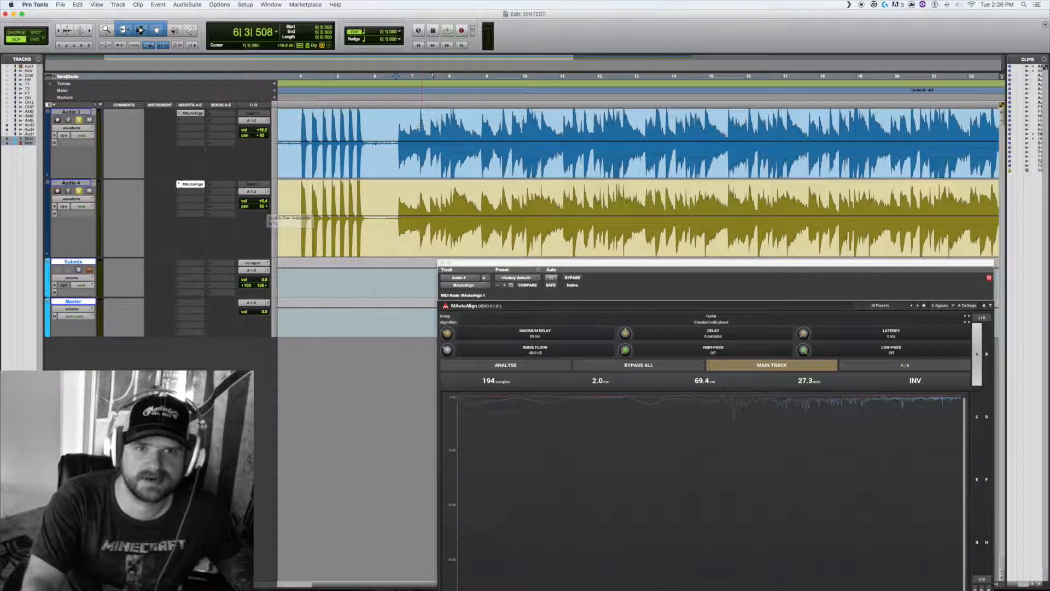
Step: Play the panned guitar tracks from 6|2|664 with all MAutoAlign instances bypassed, and switch the bypass off during playback
click(389, 124)
click(628, 367)
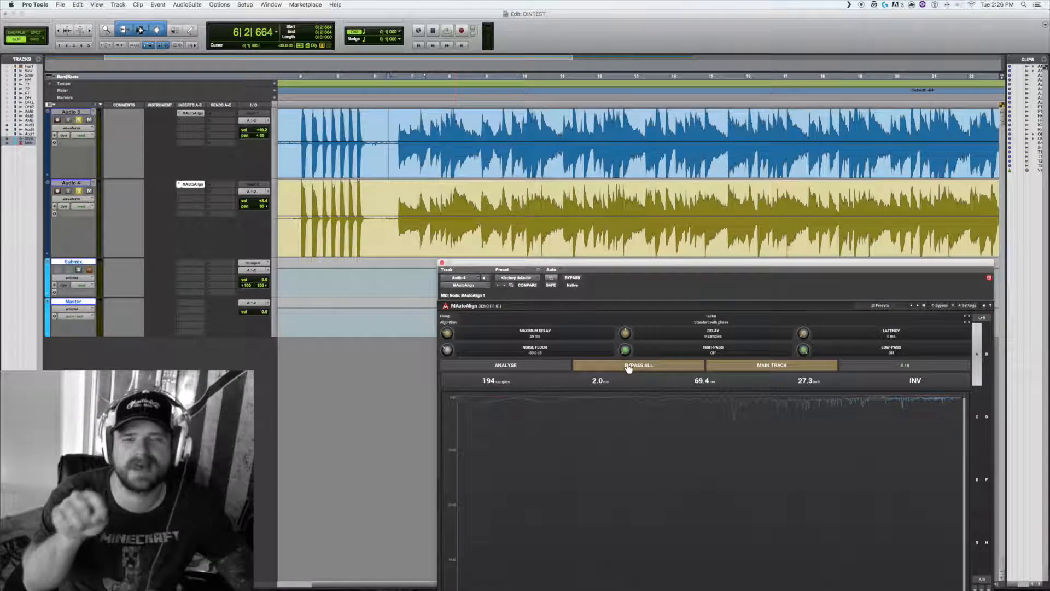
key(space)
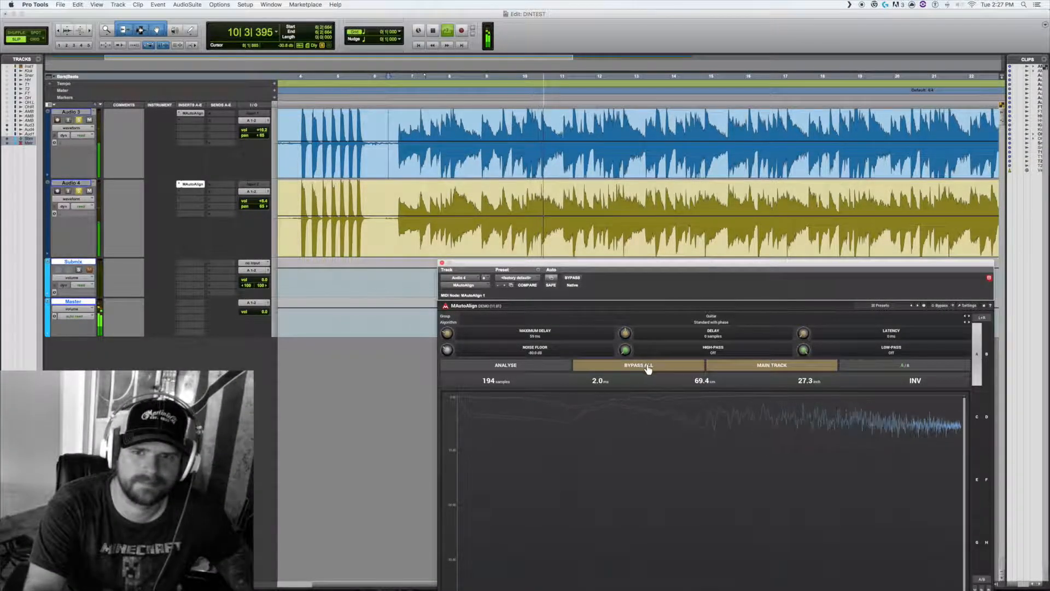
click(647, 367)
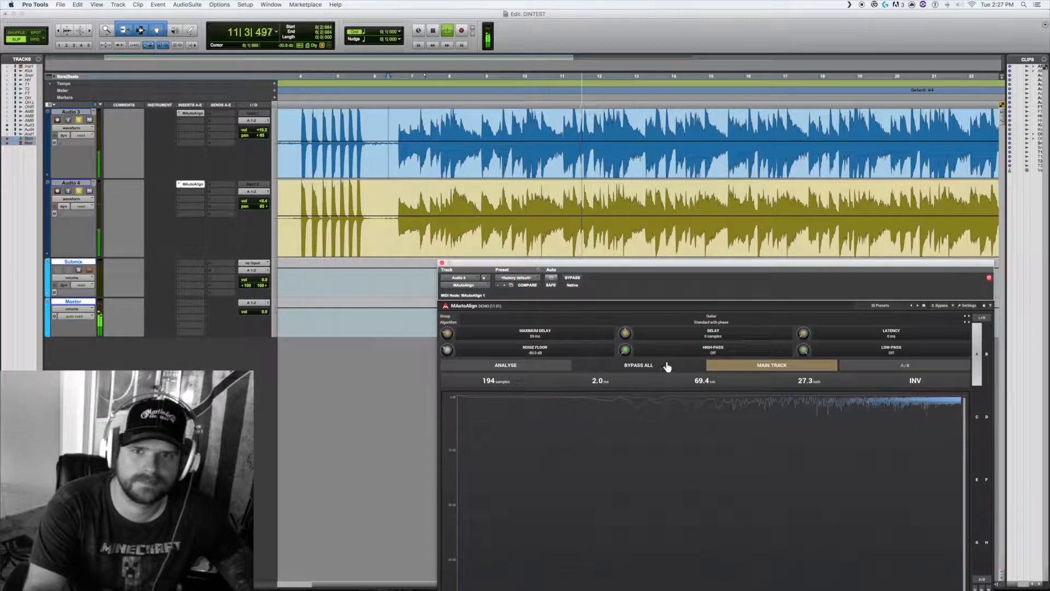
Step: Pan the two guitar tracks farther apart and raise Audio 3's volume to +12.0, ending with playback stopped
drag(261, 208, 263, 208)
drag(259, 131, 260, 140)
key(space)
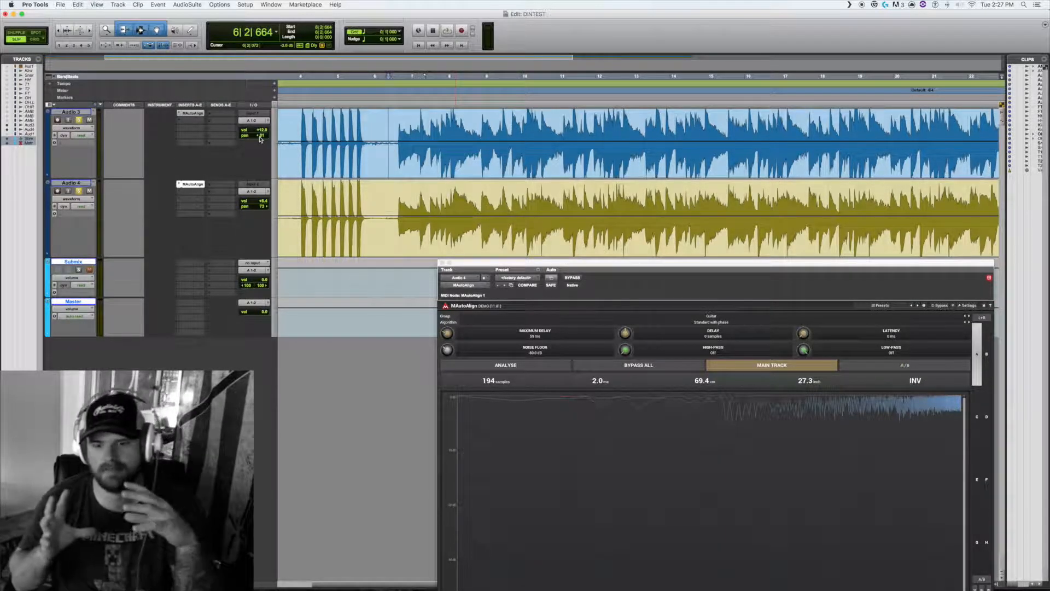
Step: Pan Audio 3 to 100 left and Audio 4 to 100 right, and compare playback with all MAutoAlign instances bypassed and active
drag(262, 137, 227, 173)
drag(267, 210, 383, 133)
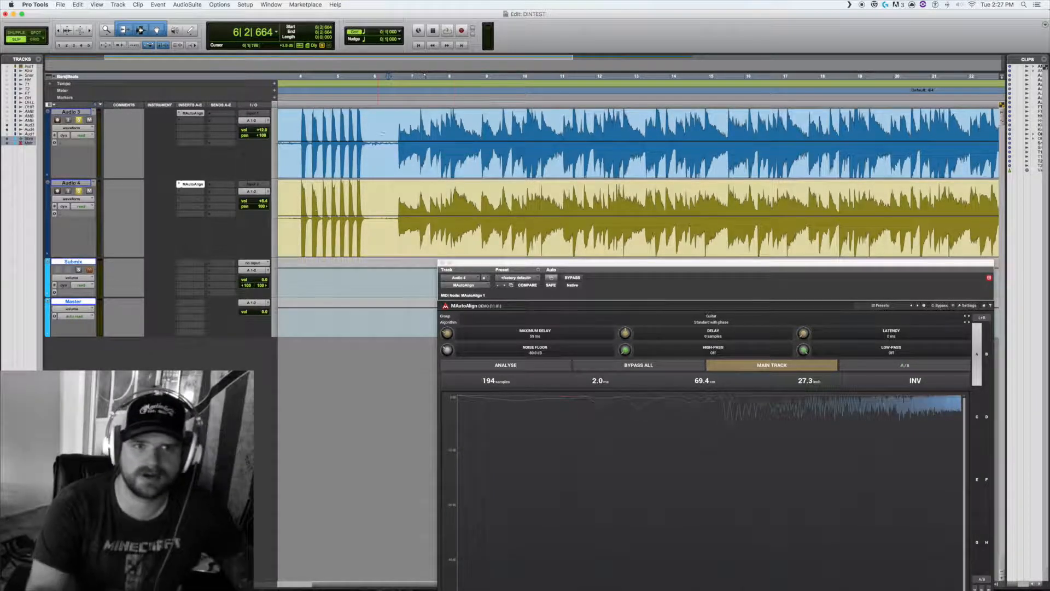
key(space)
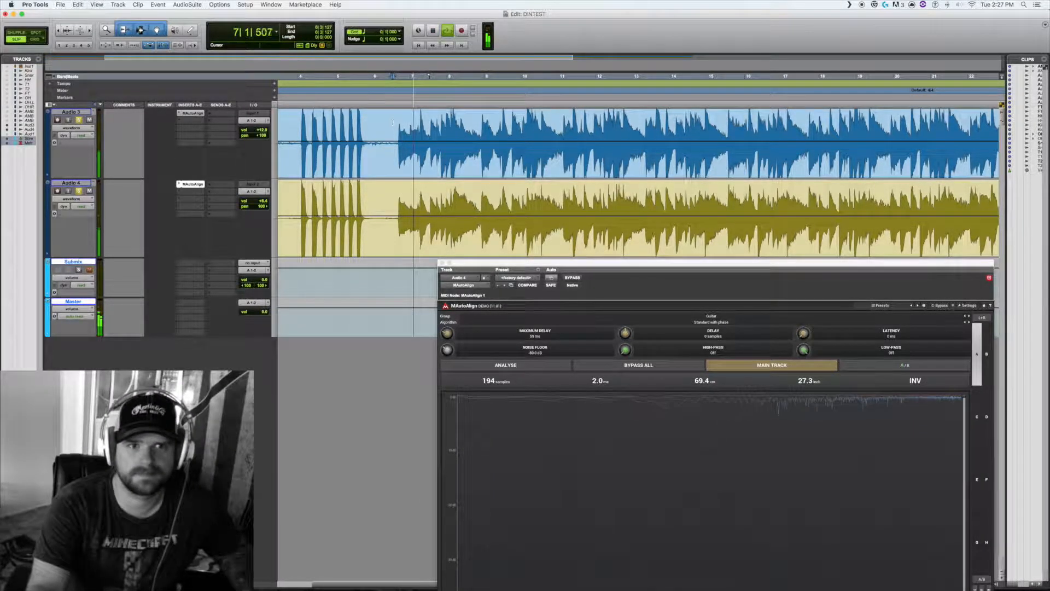
click(650, 370)
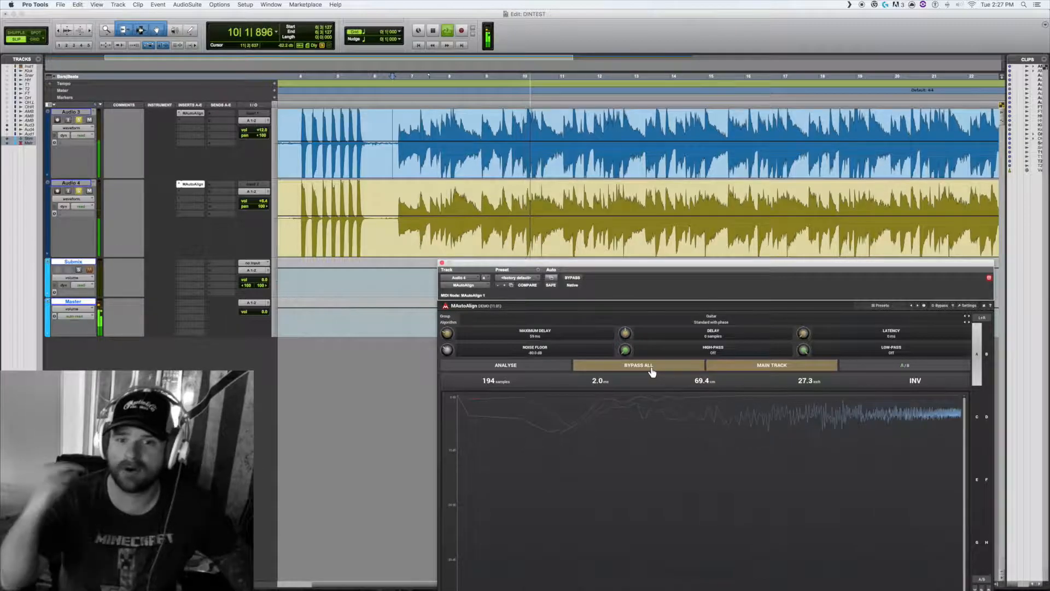
click(651, 370)
key(space)
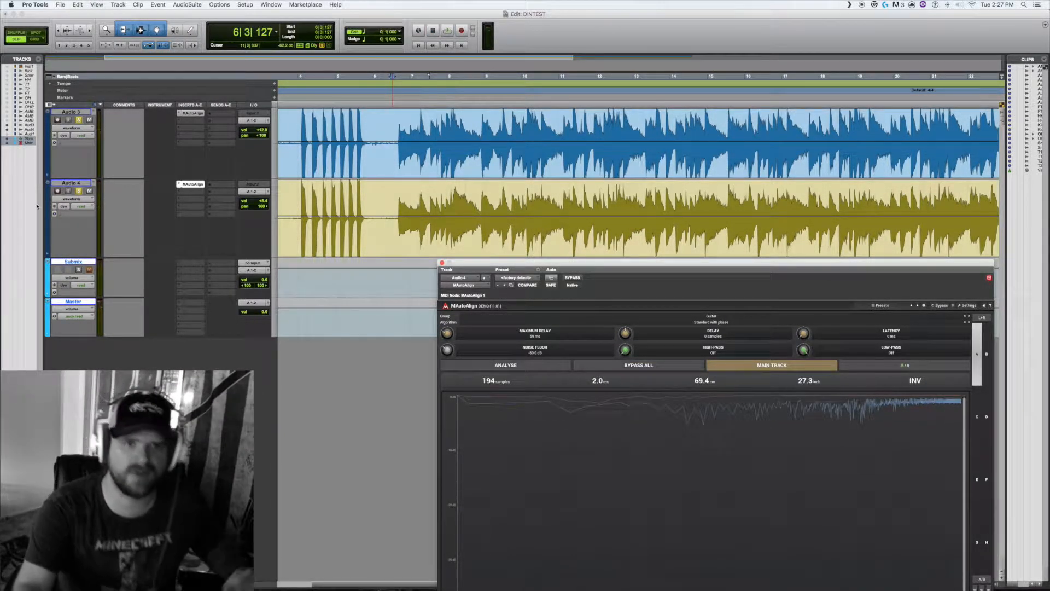
Step: Narrow the panning of both guitar tracks to about a third per side, and compare playback from 6|3|085 with MAutoAlign bypassed and active
drag(265, 135, 274, 136)
drag(260, 206, 249, 208)
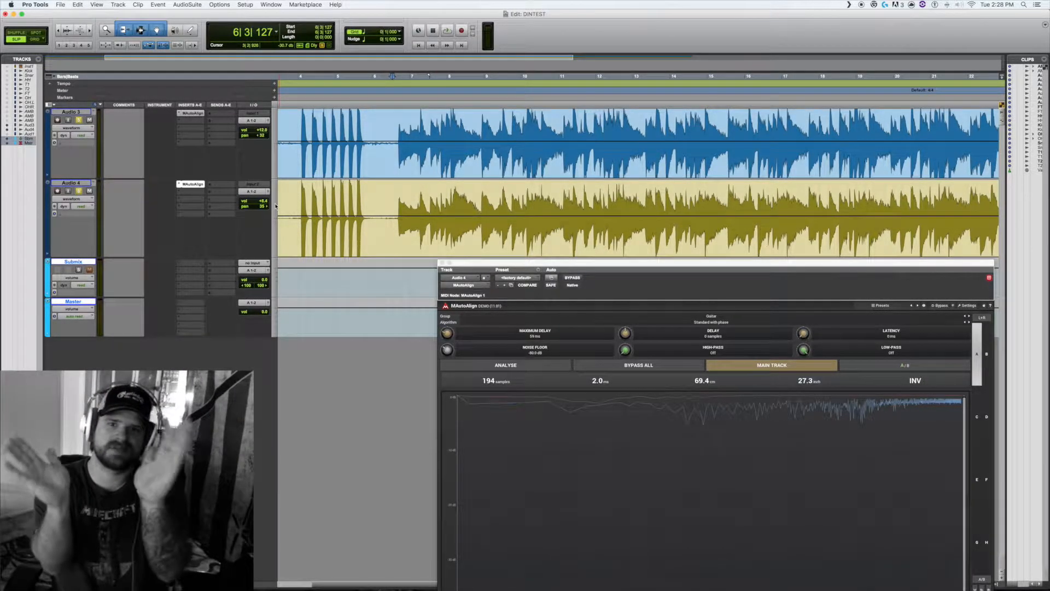
click(391, 191)
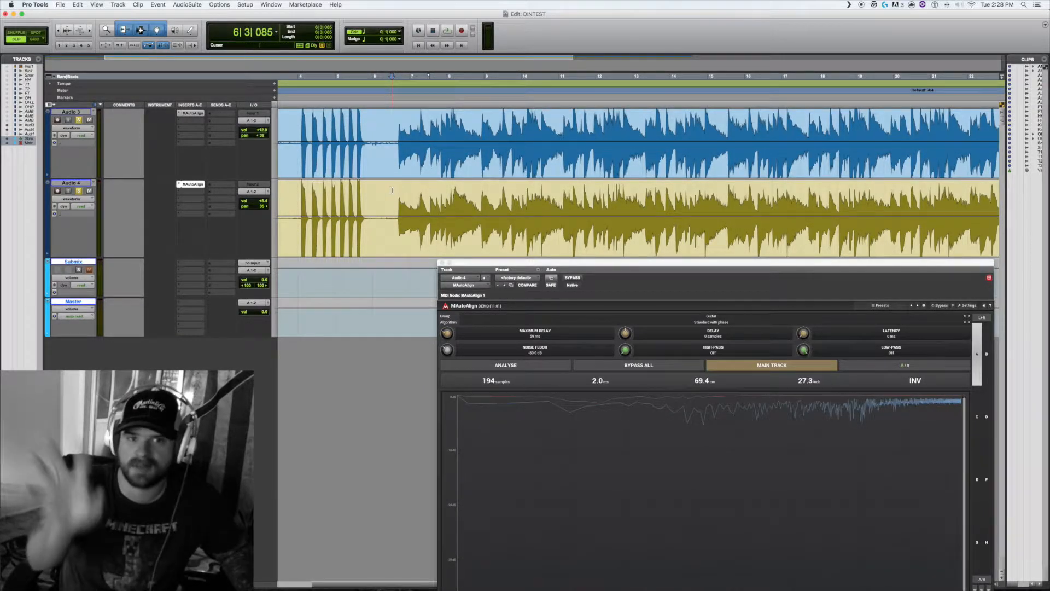
click(625, 365)
key(space)
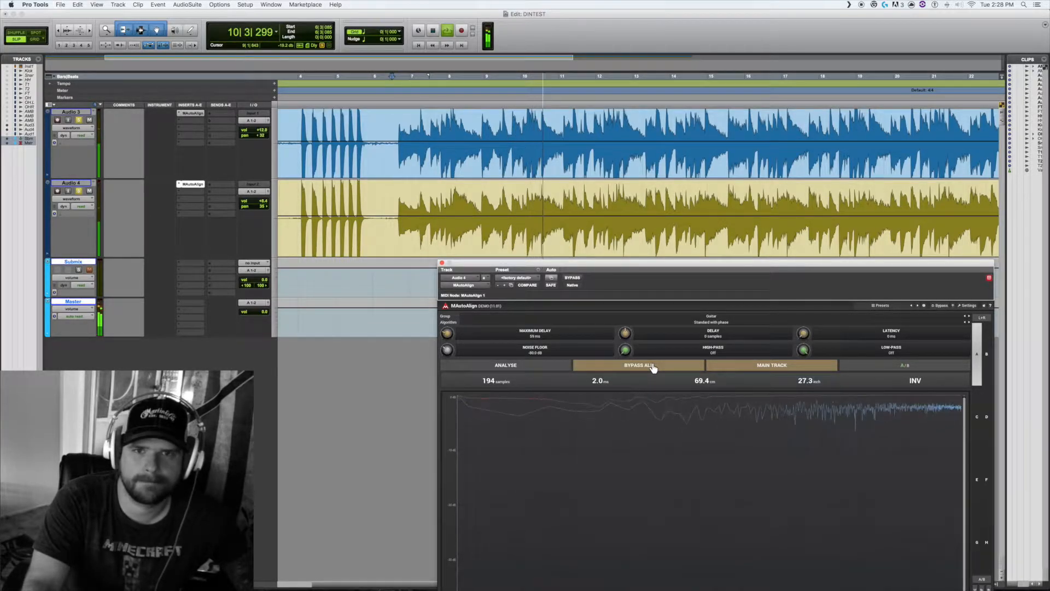
click(653, 367)
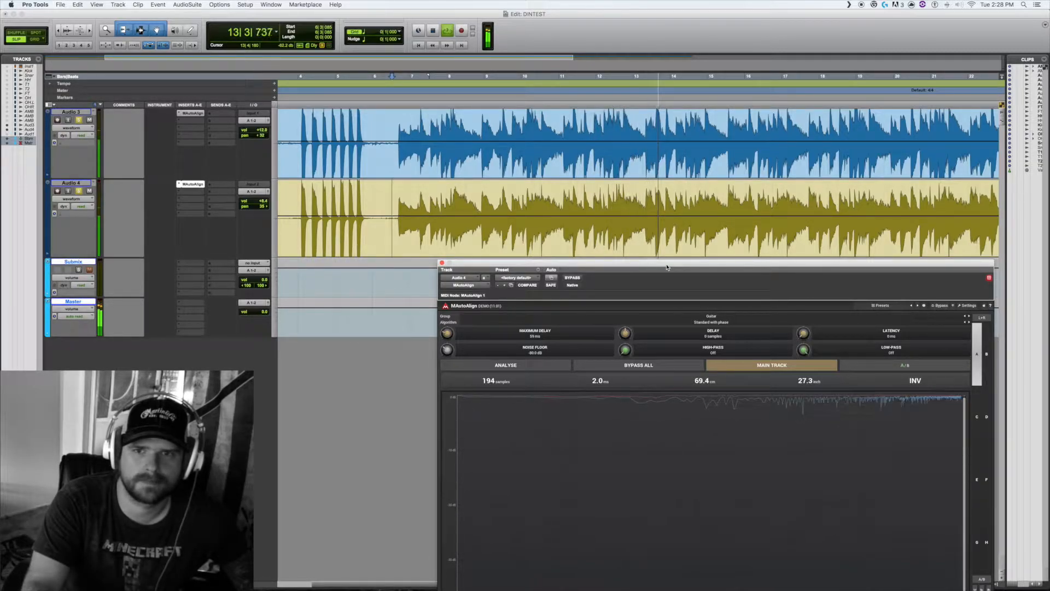
key(space)
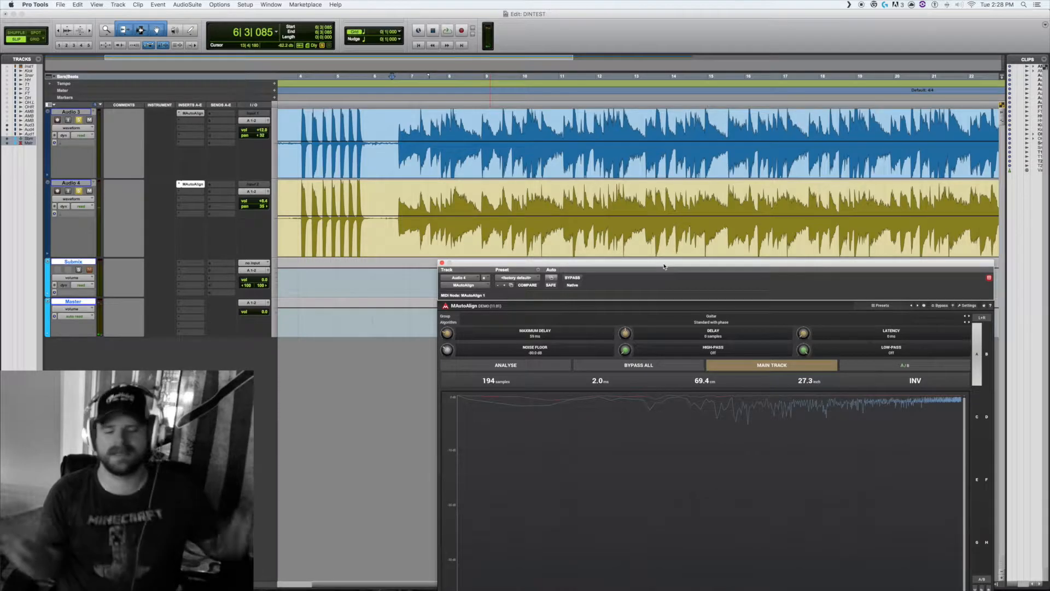